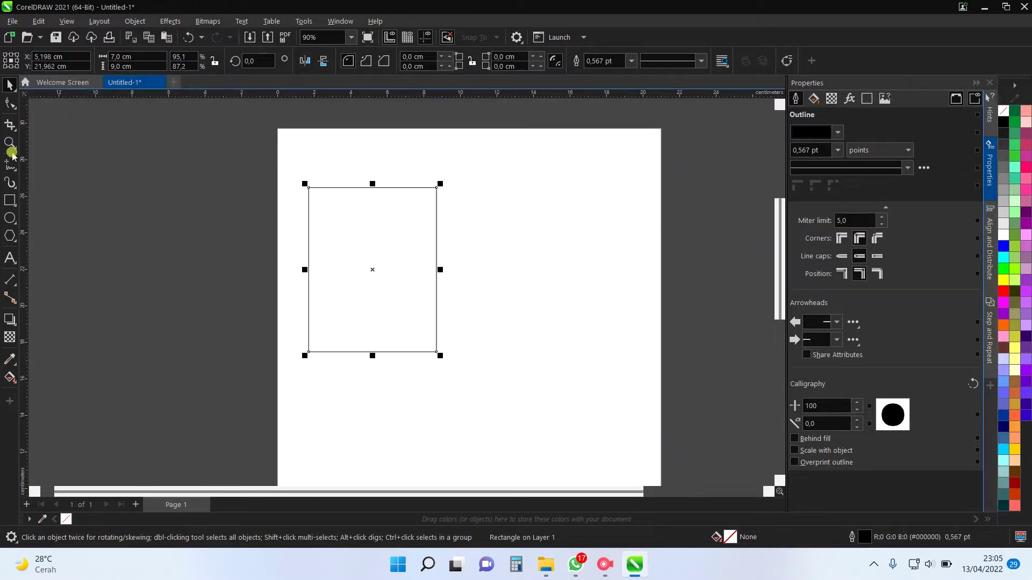
# Round the rectangle's two bottom corners to a radius of about 2.2 cm, leaving its top corners square
pyautogui.click(9, 102)
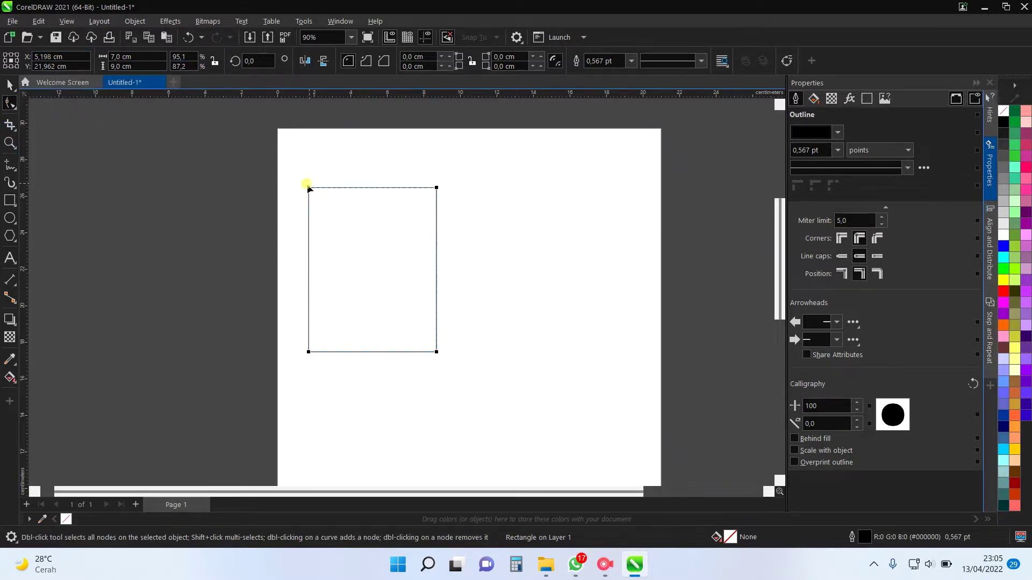
pyautogui.moveTo(309, 188); pyautogui.dragTo(270, 170)
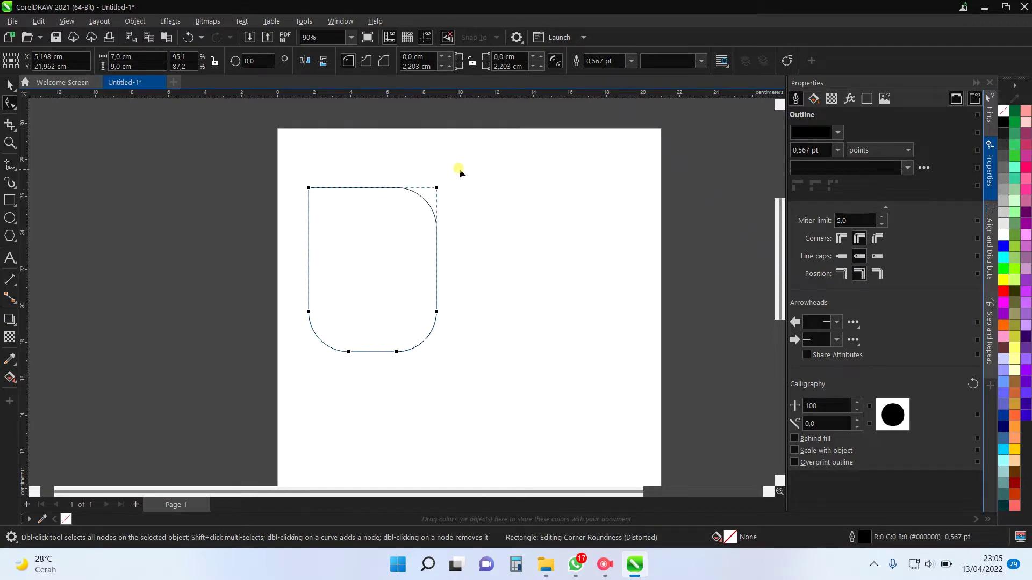
pyautogui.click(581, 201)
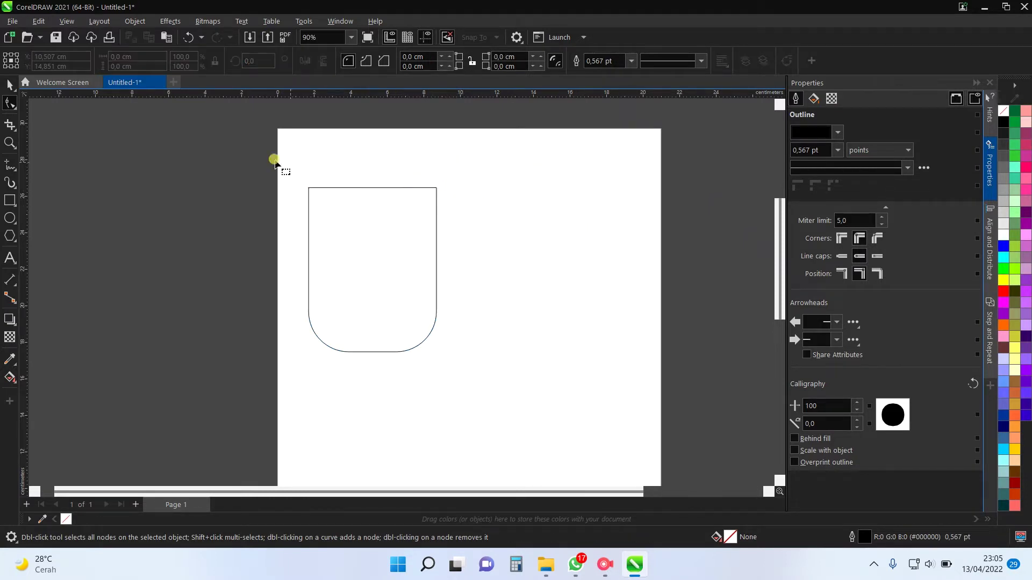
# Draw an ellipse about 3.4 cm high across the rectangle's top edge and set its width to 7 cm
pyautogui.click(11, 217)
pyautogui.scroll(2, 321, 160)
pyautogui.moveTo(280, 167); pyautogui.dragTo(479, 261)
pyautogui.press('space')
pyautogui.moveTo(382, 172); pyautogui.dragTo(388, 166)
pyautogui.click(124, 56)
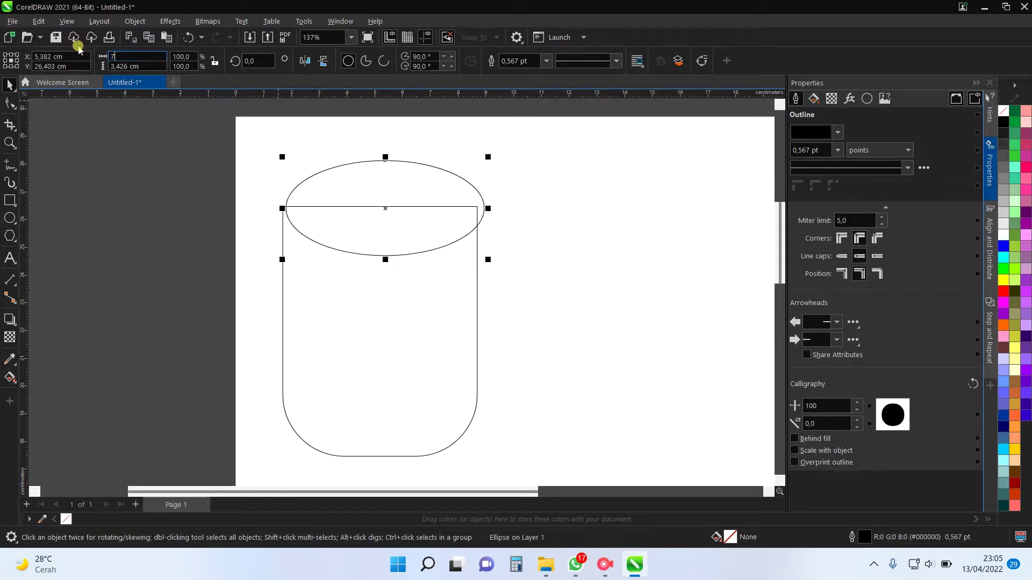
pyautogui.write('7')
pyautogui.press('Return')
# Centre the ellipse horizontally on the rectangle and shift it slightly down so its sides meet the rectangle's upper corners
pyautogui.hotkey('ctrl', 'a')
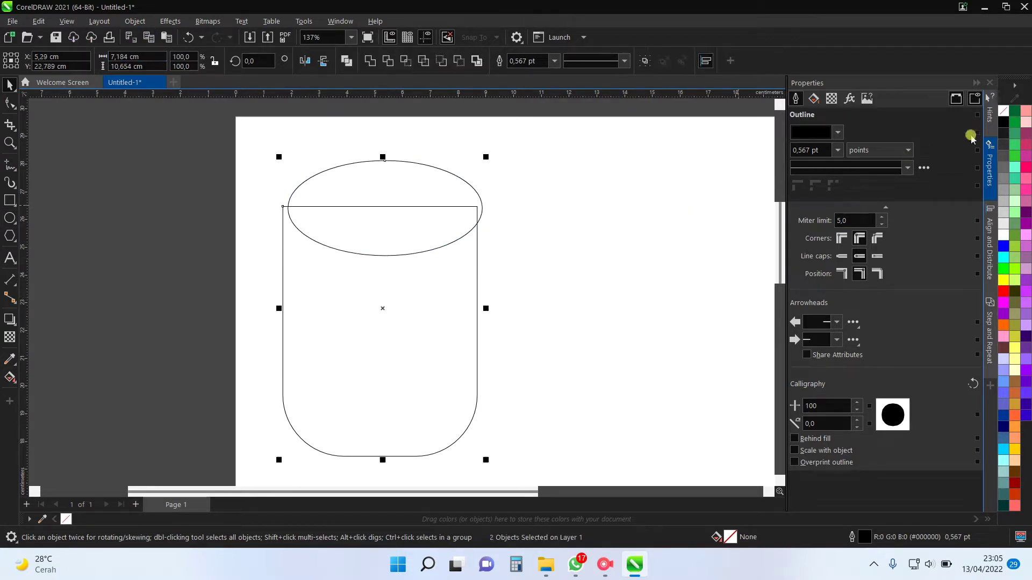
pyautogui.click(989, 264)
pyautogui.click(817, 117)
pyautogui.scroll(4, 339, 206)
pyautogui.click(352, 156)
pyautogui.moveTo(355, 158); pyautogui.dragTo(354, 157)
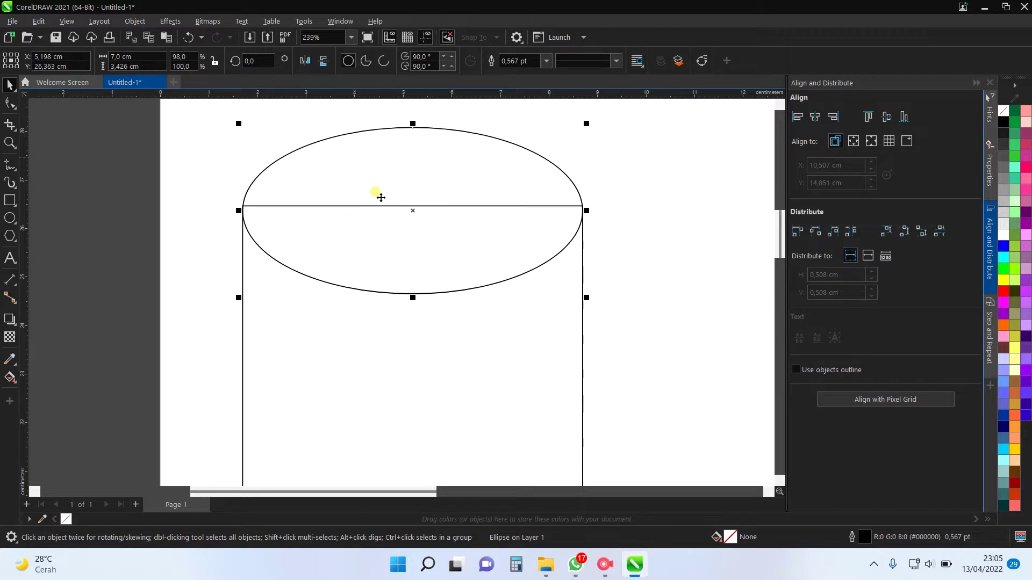
pyautogui.scroll(-4, 381, 198)
pyautogui.click(599, 255)
# Trim the ellipse with the body rectangle so only the dome above the body's top edge is left
pyautogui.scroll(-2, 385, 193)
pyautogui.click(384, 202)
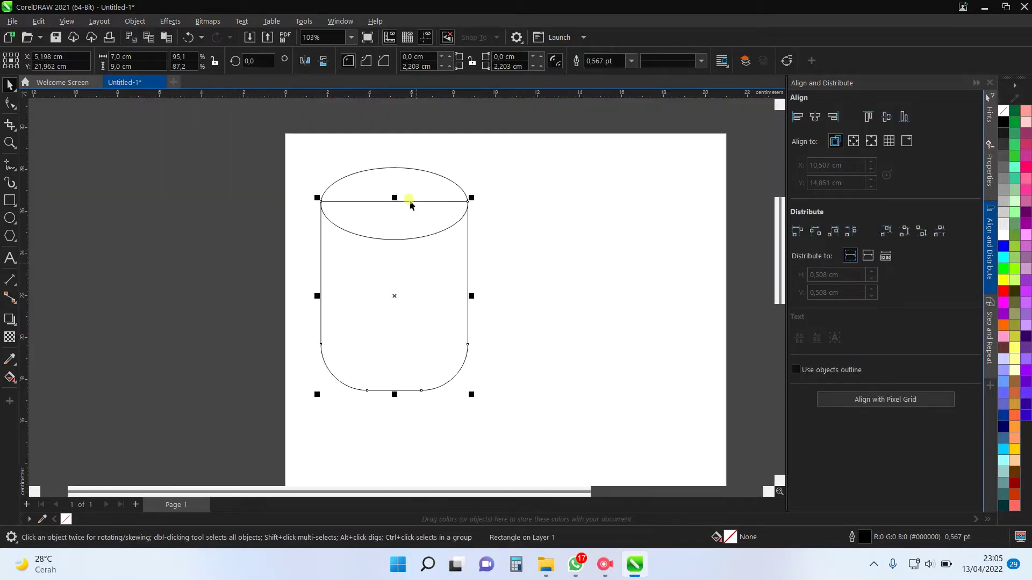
pyautogui.scroll(3, 424, 240)
pyautogui.keyDown('shift'); pyautogui.click(418, 156); pyautogui.keyUp('shift')
pyautogui.click(392, 65)
pyautogui.click(502, 161)
pyautogui.scroll(-2, 414, 145)
# Fill the dome with the pale cream tint #FFFBE5, picked from the shades of the palette's light yellow
pyautogui.click(425, 172)
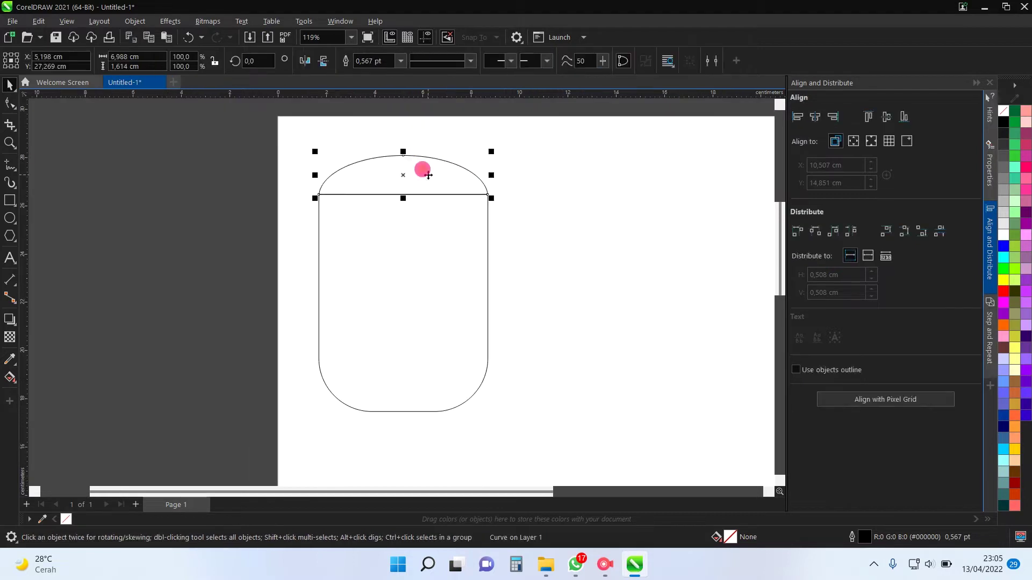
pyautogui.click(1014, 371)
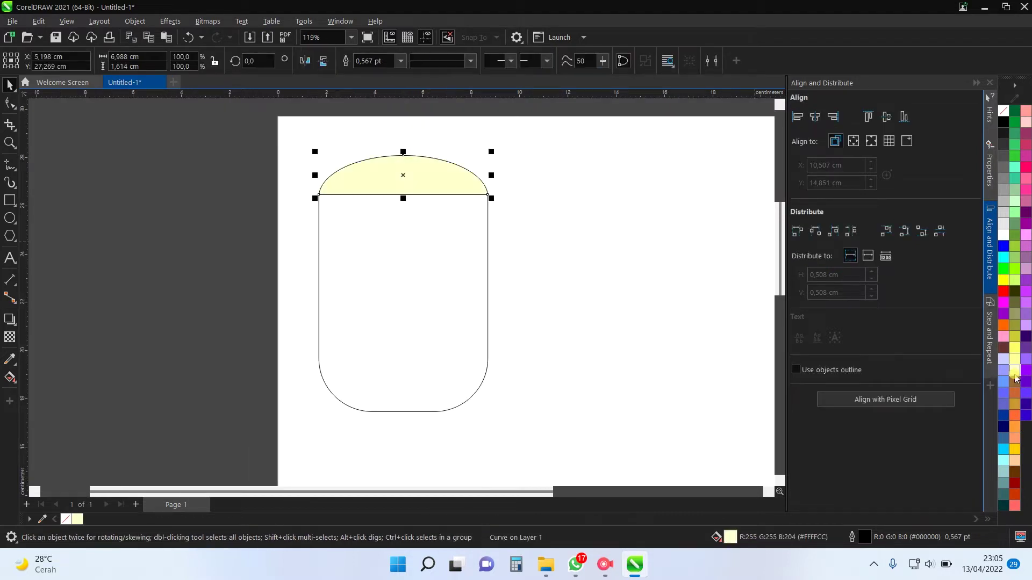
pyautogui.click(1015, 372)
pyautogui.click(1014, 373)
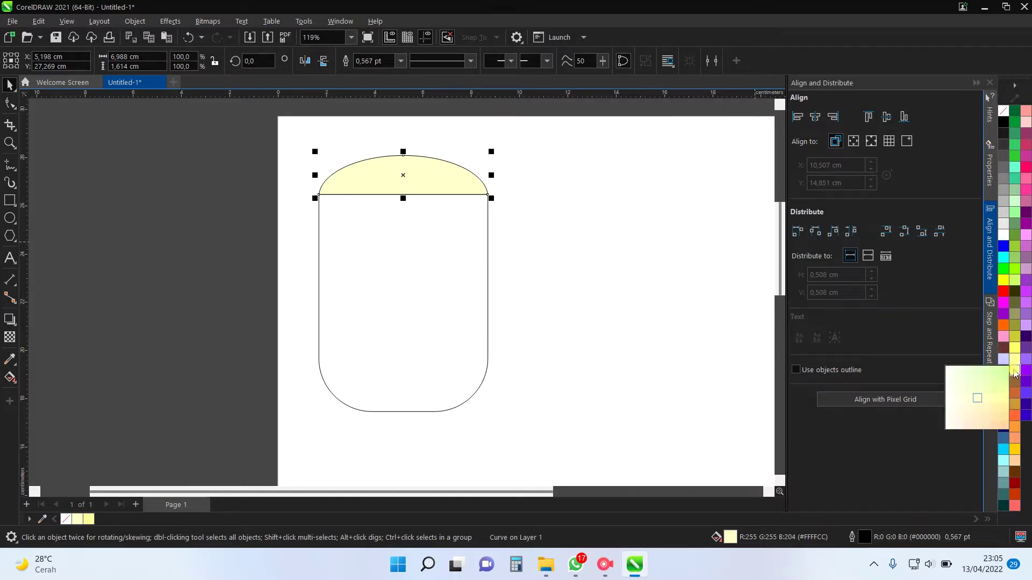
pyautogui.click(956, 411)
# Fill the body with a very light pink shade picked from the variations of the palette colour Sand
pyautogui.click(403, 323)
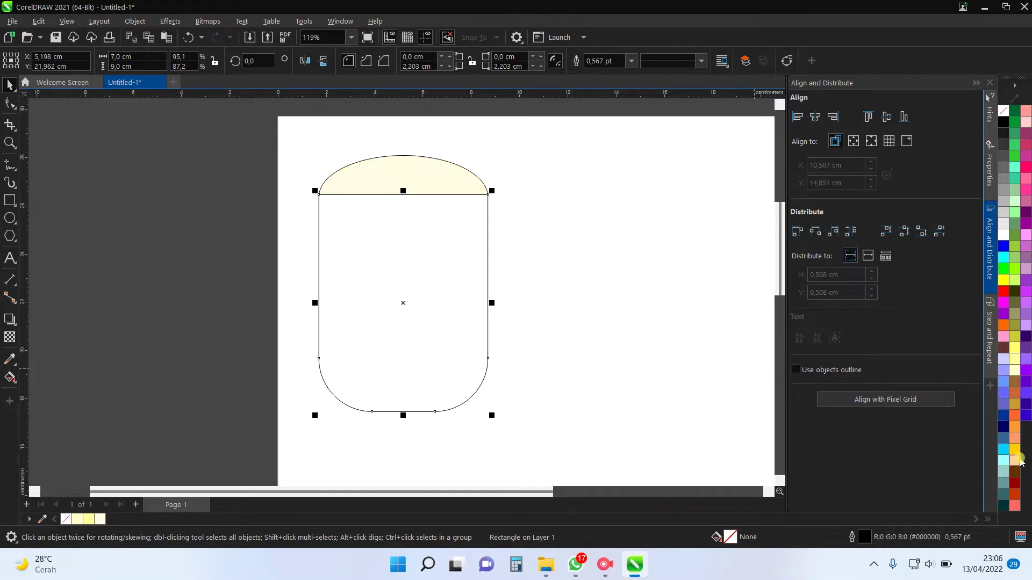
pyautogui.click(1014, 460)
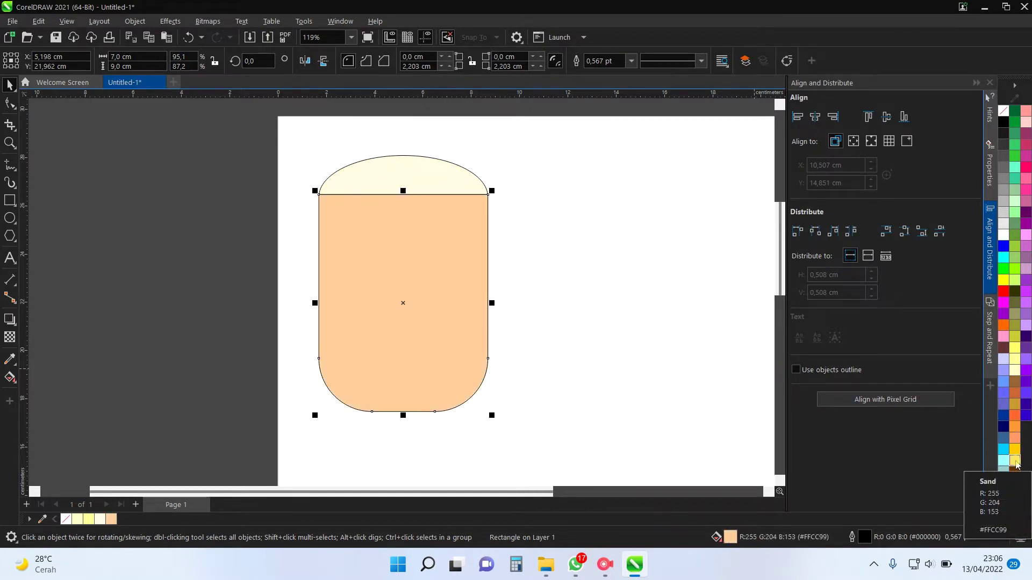
pyautogui.moveTo(1016, 465); pyautogui.dragTo(950, 507)
pyautogui.click(554, 336)
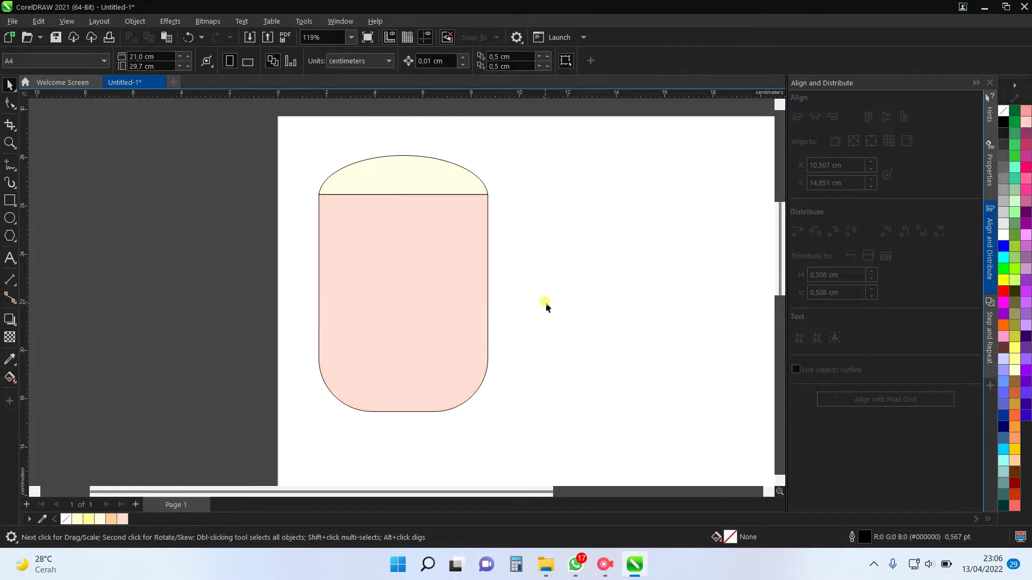
# Give both the dome and the body an 8 pt outline placed behind the fill
pyautogui.scroll(-1, 410, 226)
pyautogui.scroll(1, 410, 226)
pyautogui.scroll(-1, 417, 202)
pyautogui.moveTo(335, 155); pyautogui.dragTo(715, 350)
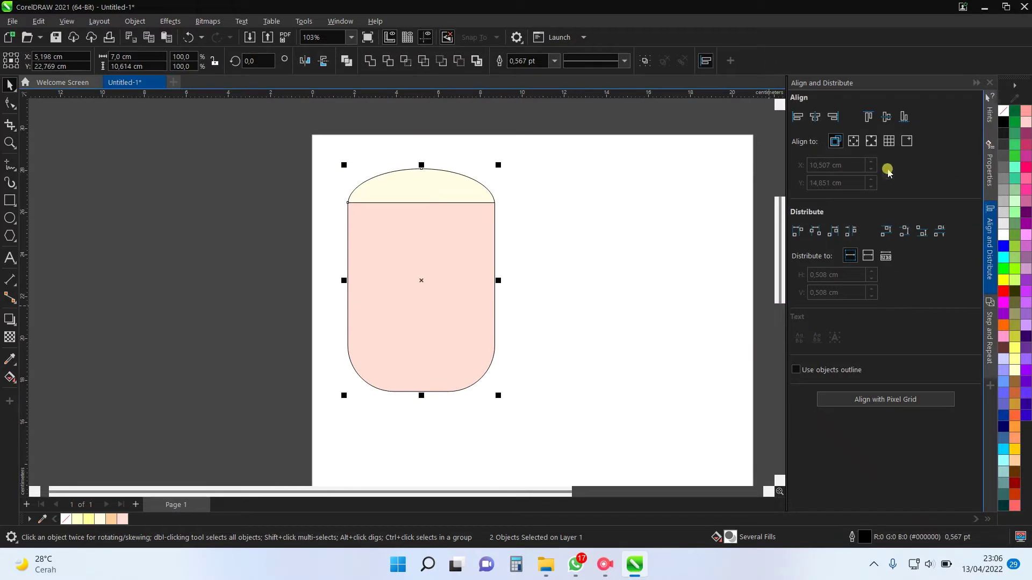
pyautogui.click(989, 161)
pyautogui.click(834, 151)
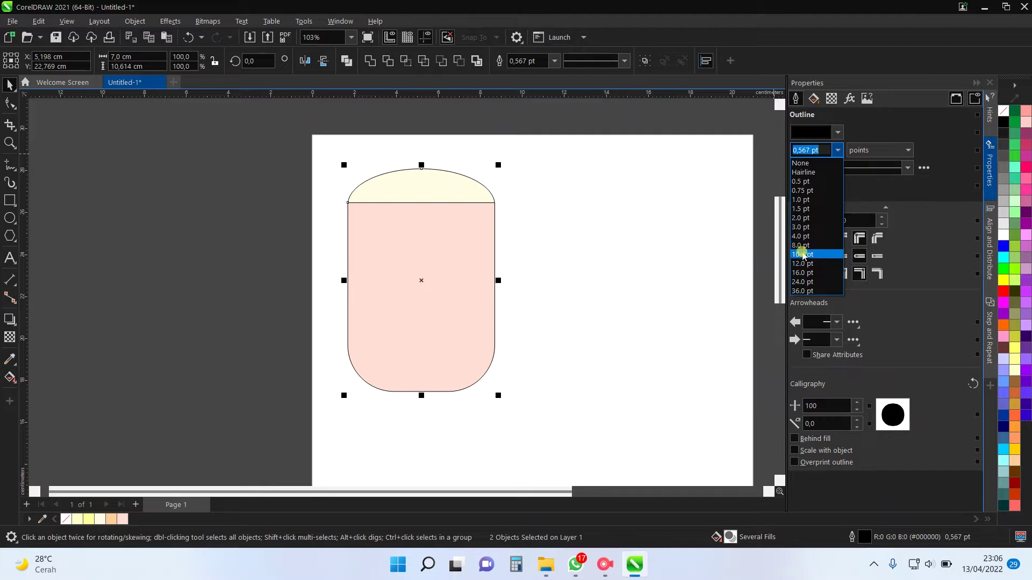
pyautogui.click(801, 245)
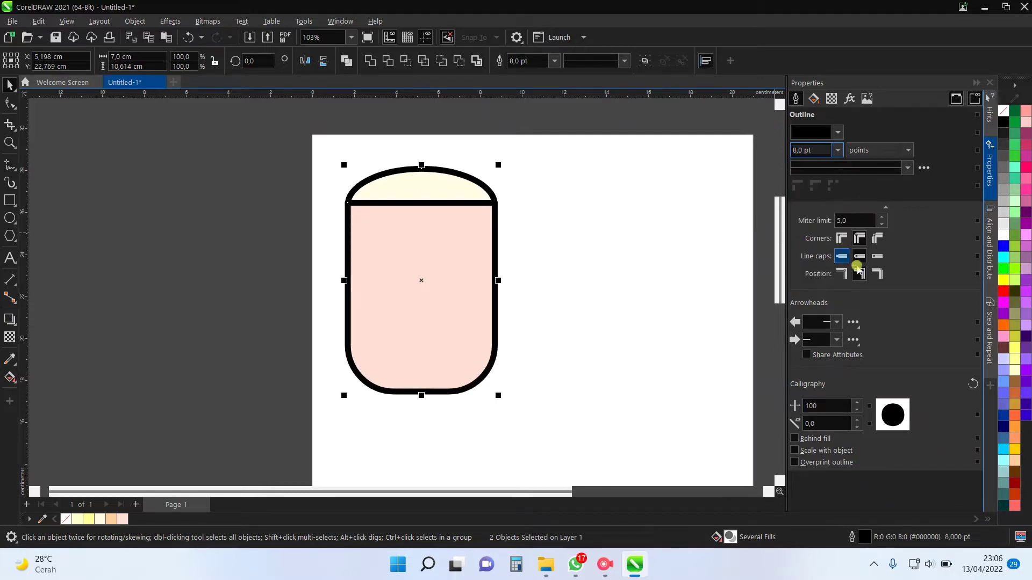
pyautogui.click(794, 438)
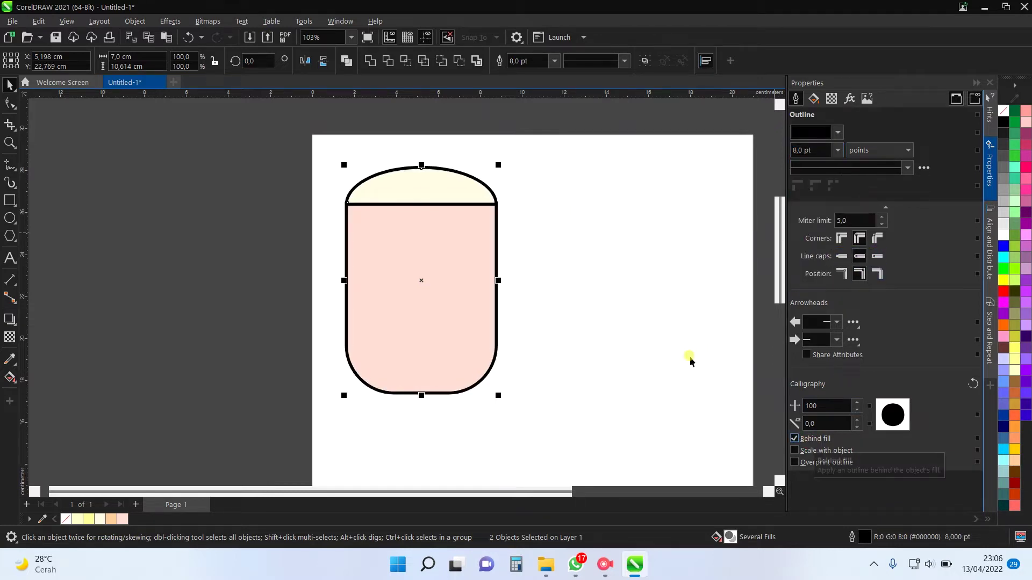
pyautogui.click(595, 268)
# Draw a flat rectangle about 8 × 0.9 cm across the seam between dome and body and fully round its ends
pyautogui.scroll(1, 435, 216)
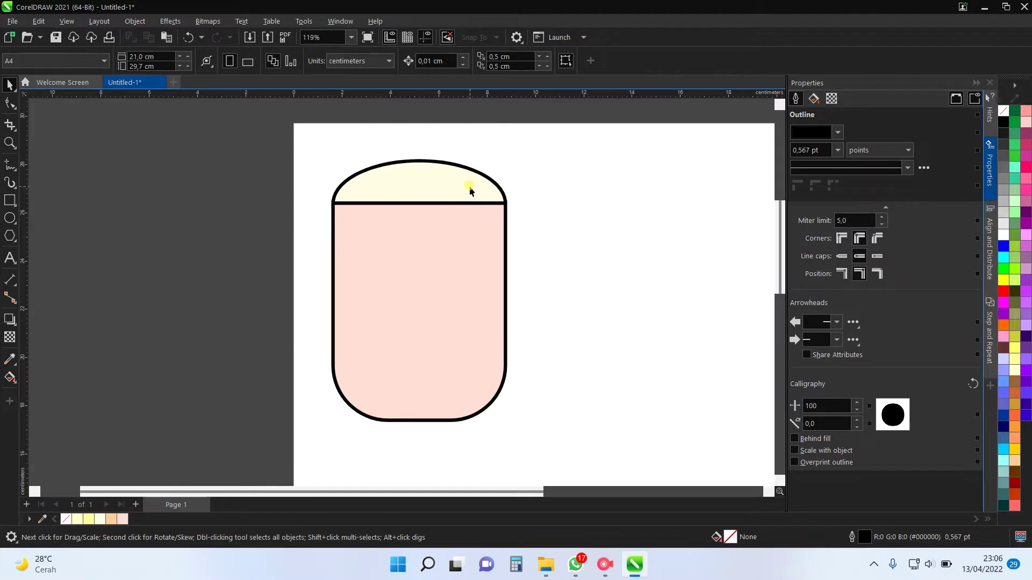
pyautogui.scroll(2, 471, 188)
pyautogui.click(9, 200)
pyautogui.moveTo(275, 198)
pyautogui.mouseDown()
pyautogui.moveTo(338, 216)
pyautogui.moveTo(532, 226)
pyautogui.mouseUp()
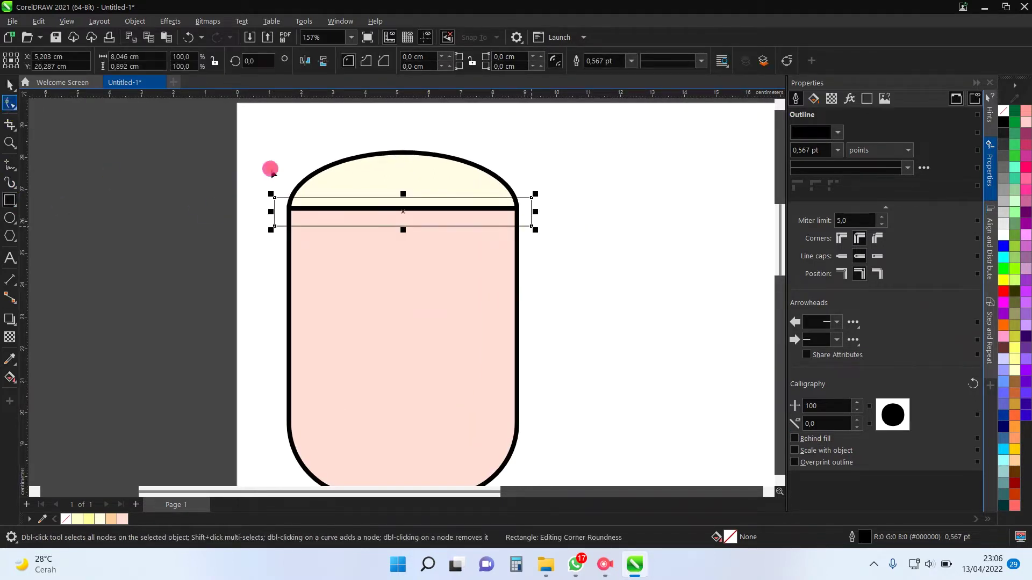
pyautogui.moveTo(274, 197); pyautogui.dragTo(320, 203)
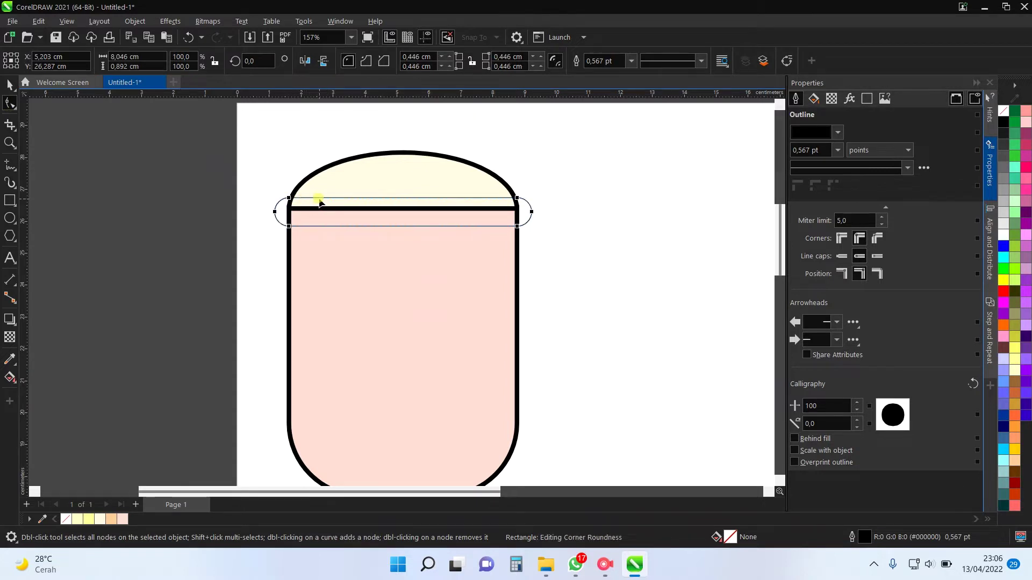
# Narrow the rounded band to about 7.8 cm and centre it horizontally with the dome
pyautogui.click(8, 85)
pyautogui.moveTo(532, 211); pyautogui.dragTo(532, 214)
pyautogui.keyDown('shift'); pyautogui.click(473, 180); pyautogui.keyUp('shift')
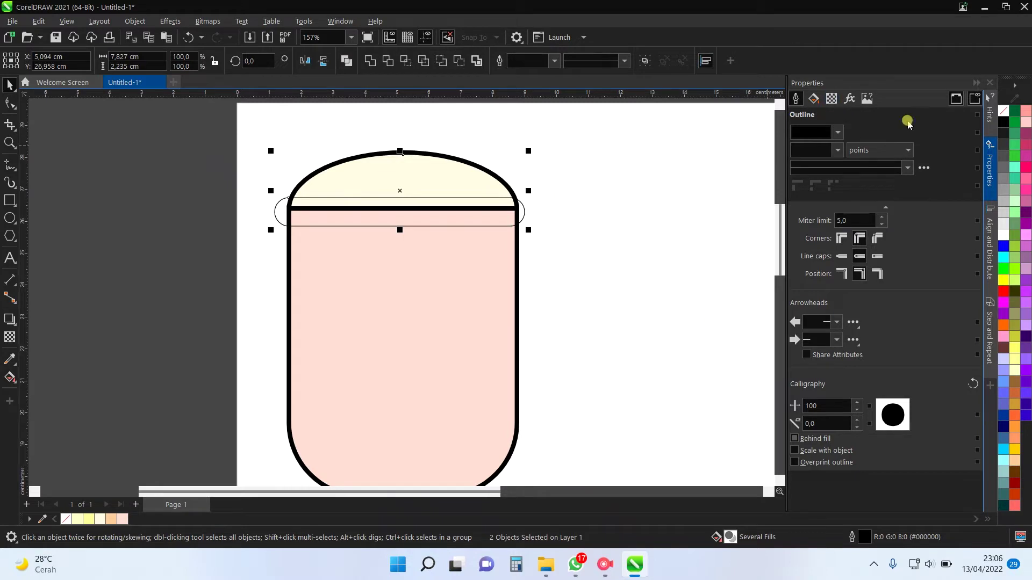
pyautogui.click(996, 237)
pyautogui.click(814, 116)
pyautogui.scroll(1, 449, 214)
# Sample the dome's cream fill with the Color Eyedropper and apply it to the rounded band
pyautogui.click(385, 223)
pyautogui.click(9, 359)
pyautogui.click(387, 154)
pyautogui.click(380, 217)
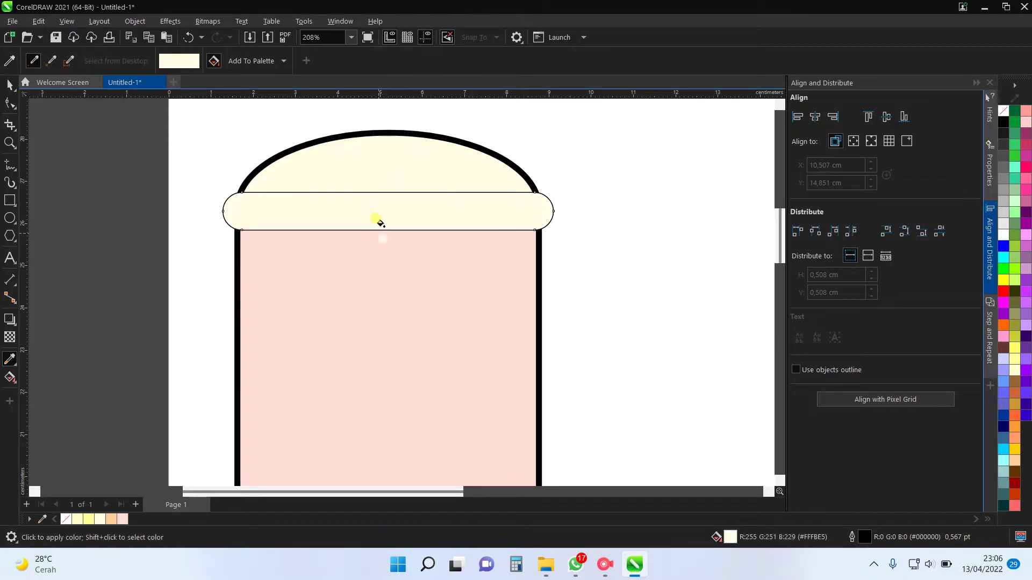
pyautogui.click(8, 86)
# Copy the dome's thick outline properties onto the rounded band with the Attributes Eyedropper
pyautogui.click(15, 366)
pyautogui.click(59, 376)
pyautogui.click(300, 155)
pyautogui.click(289, 211)
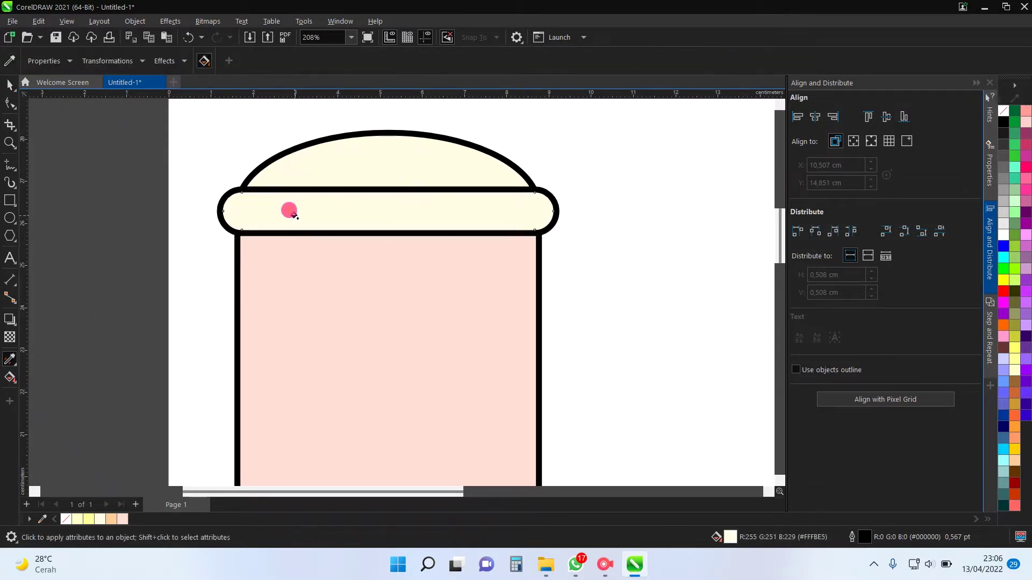
pyautogui.click(10, 85)
pyautogui.scroll(-2, 166, 131)
pyautogui.click(536, 212)
pyautogui.hscroll(-2, 490, 231)
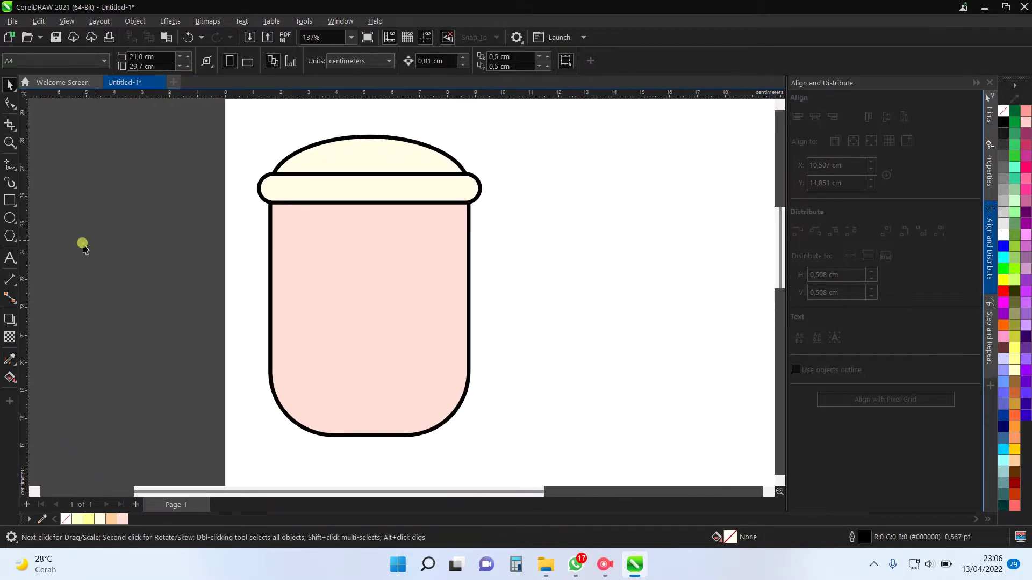
# Draw an eye ellipse about 0.9 × 1.1 cm on the body's upper left, with a small highlight ellipse inside its upper right
pyautogui.click(10, 218)
pyautogui.scroll(1, 339, 229)
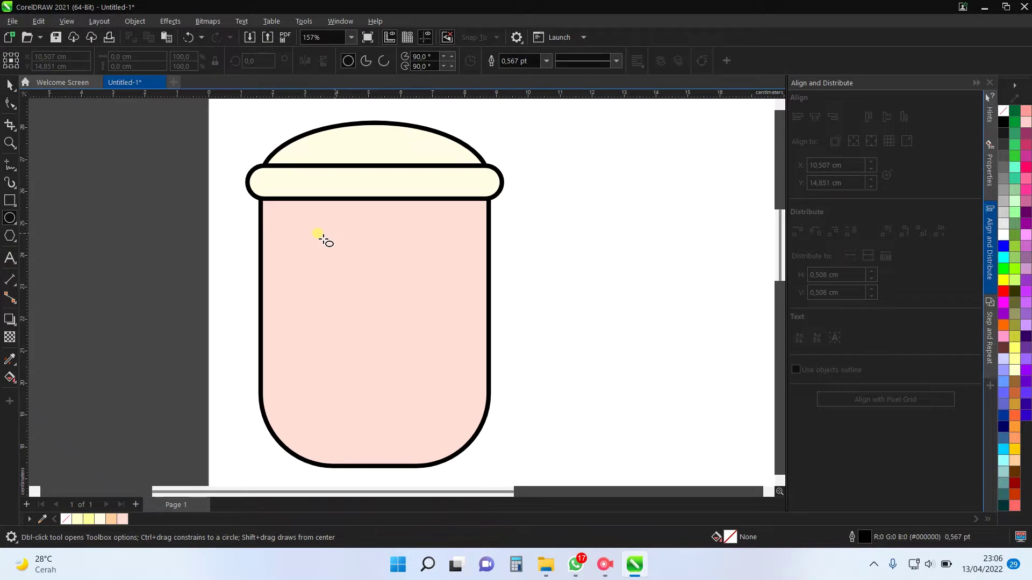
pyautogui.scroll(1, 309, 254)
pyautogui.moveTo(322, 230); pyautogui.dragTo(356, 272)
pyautogui.scroll(4, 341, 250)
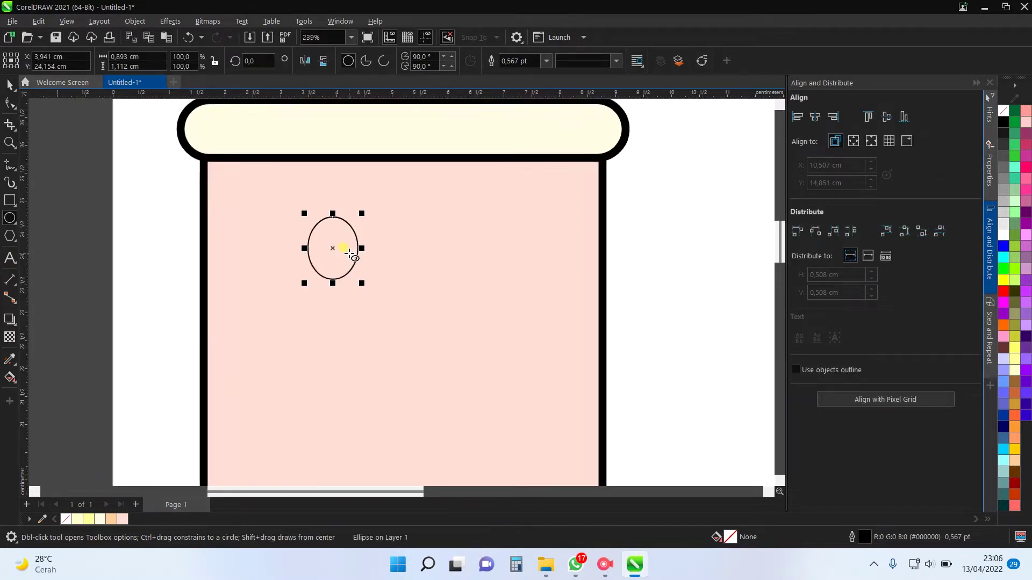
pyautogui.moveTo(333, 226); pyautogui.dragTo(348, 246)
pyautogui.press('space')
# Fill the eye ellipse with black and its small highlight with white
pyautogui.click(334, 270)
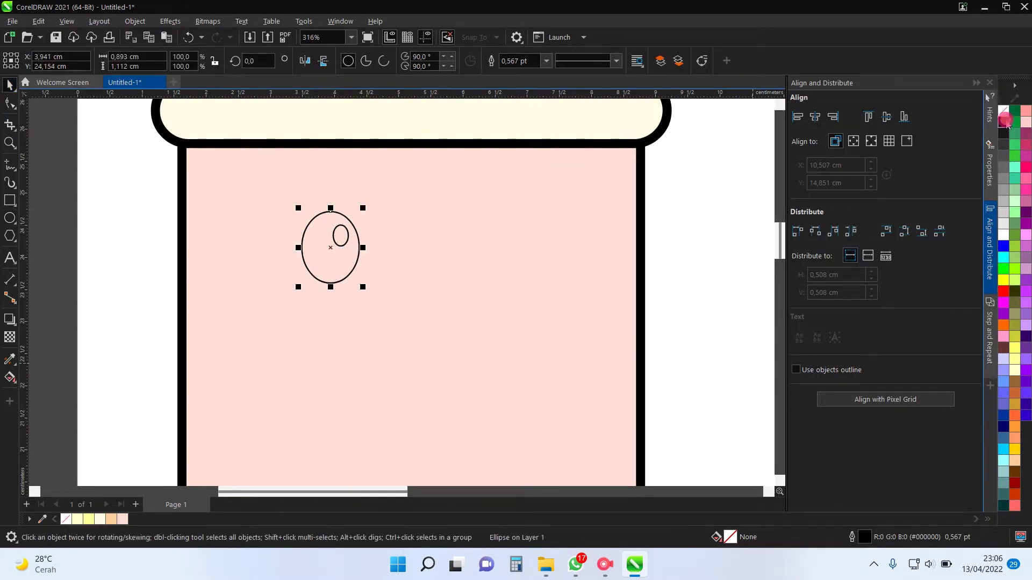
pyautogui.click(1004, 121)
pyautogui.moveTo(138, 185); pyautogui.dragTo(444, 283)
pyautogui.click(1003, 236)
# Duplicate the eye together with its highlight, placing the copy level with it on the body's right half
pyautogui.scroll(-2, 514, 237)
pyautogui.moveTo(193, 201); pyautogui.dragTo(516, 350)
pyautogui.moveTo(398, 233); pyautogui.dragTo(500, 238)
# Group the two eyes and centre the group horizontally on the body
pyautogui.keyDown('shift'); pyautogui.click(401, 240); pyautogui.keyUp('shift')
pyautogui.hotkey('ctrl', 'g')
pyautogui.keyDown('shift'); pyautogui.click(502, 299); pyautogui.keyUp('shift')
pyautogui.click(817, 117)
pyautogui.click(411, 253)
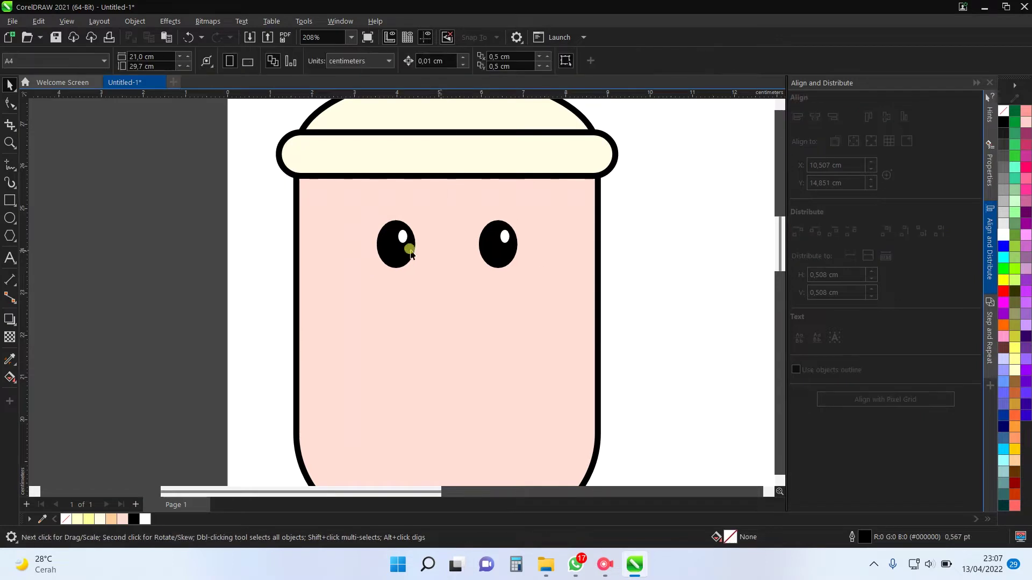
# Draw a short freehand eyelash stroke about 0.31 × 0.34 cm beside the left eye's lower left edge
pyautogui.click(11, 165)
pyautogui.scroll(2, 478, 301)
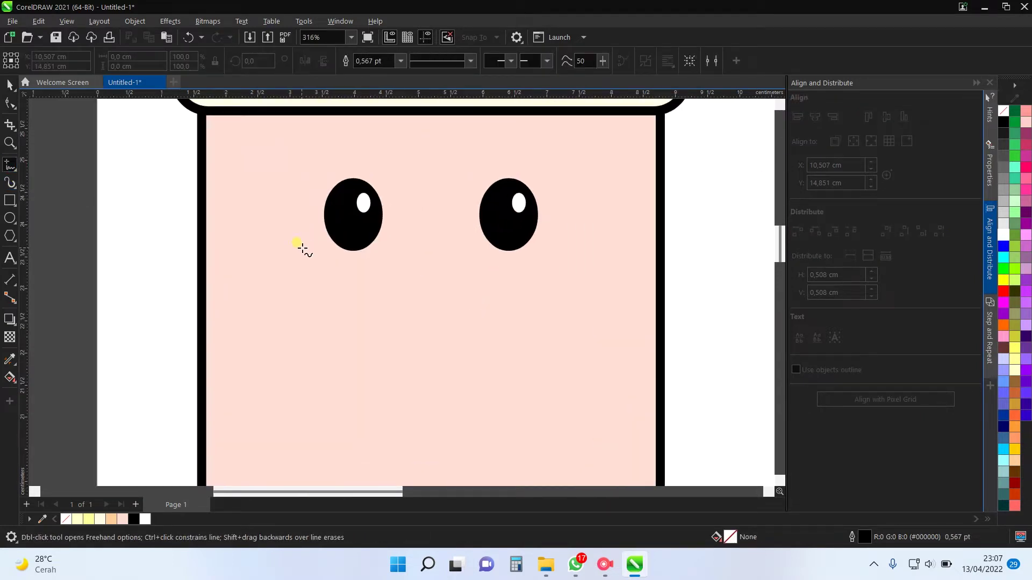
pyautogui.moveTo(309, 236); pyautogui.dragTo(329, 257)
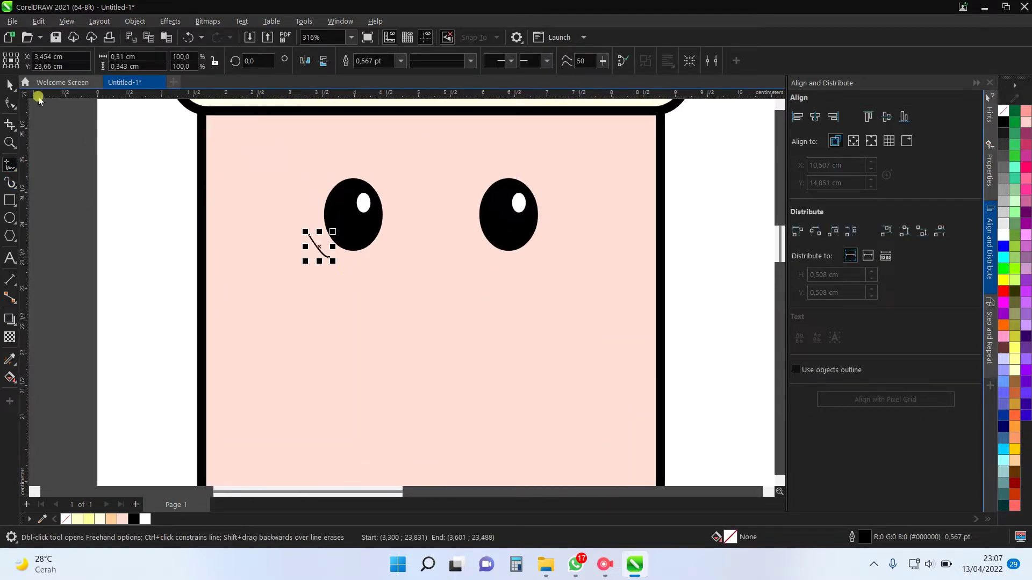
pyautogui.click(11, 85)
# Reshape the freehand stroke beside the left eye into a smoother, rounder arc by adjusting its end nodes and curve handles
pyautogui.scroll(4, 336, 263)
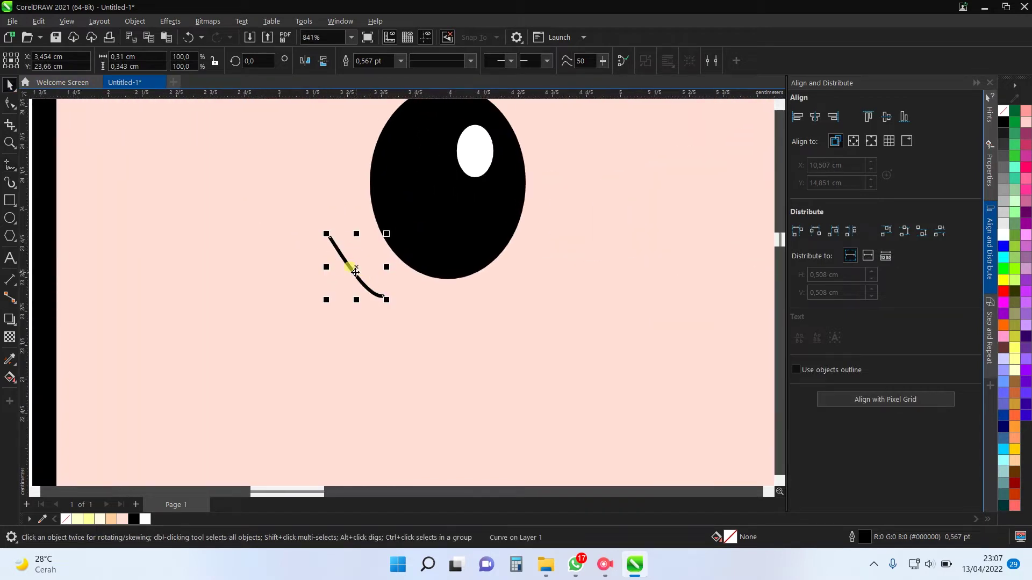
pyautogui.click(353, 271)
pyautogui.scroll(2, 361, 280)
pyautogui.doubleClick(326, 232)
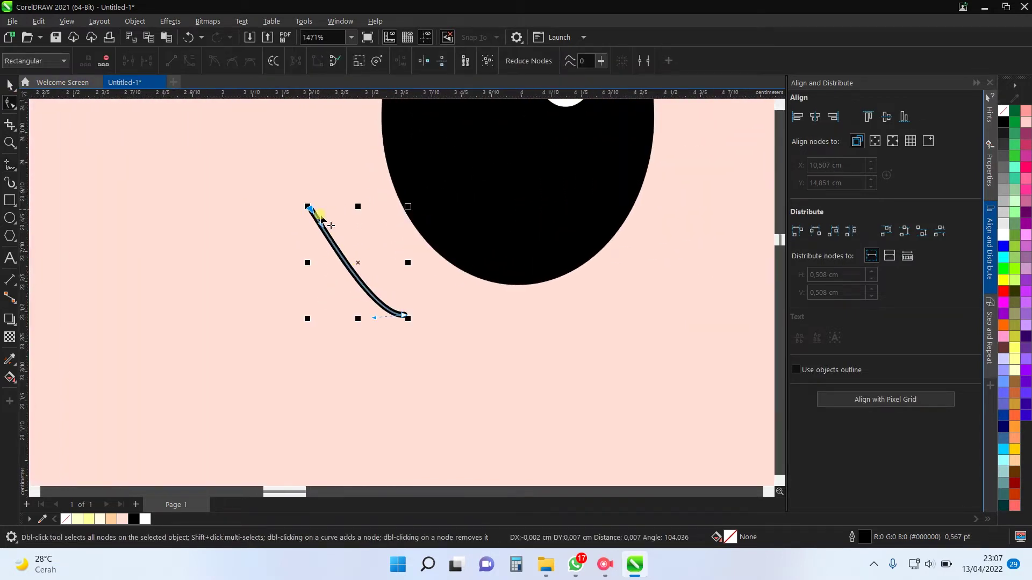
pyautogui.click(315, 230)
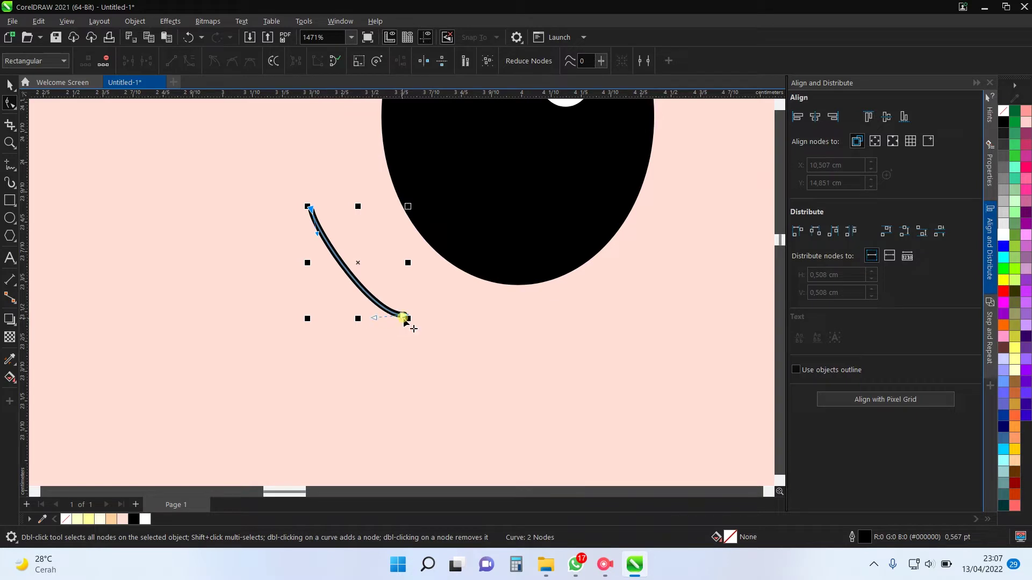
pyautogui.click(372, 309)
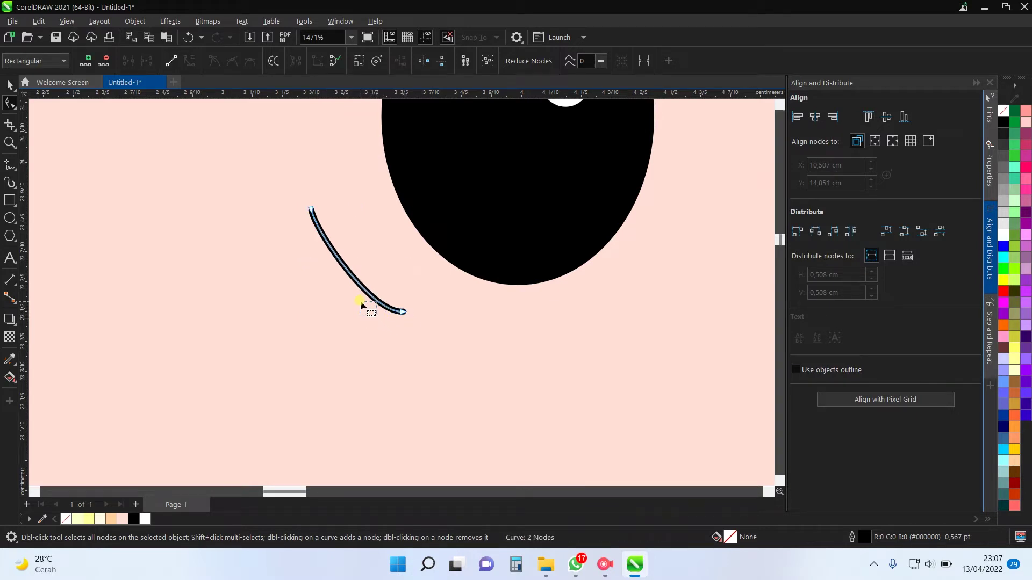
pyautogui.click(402, 312)
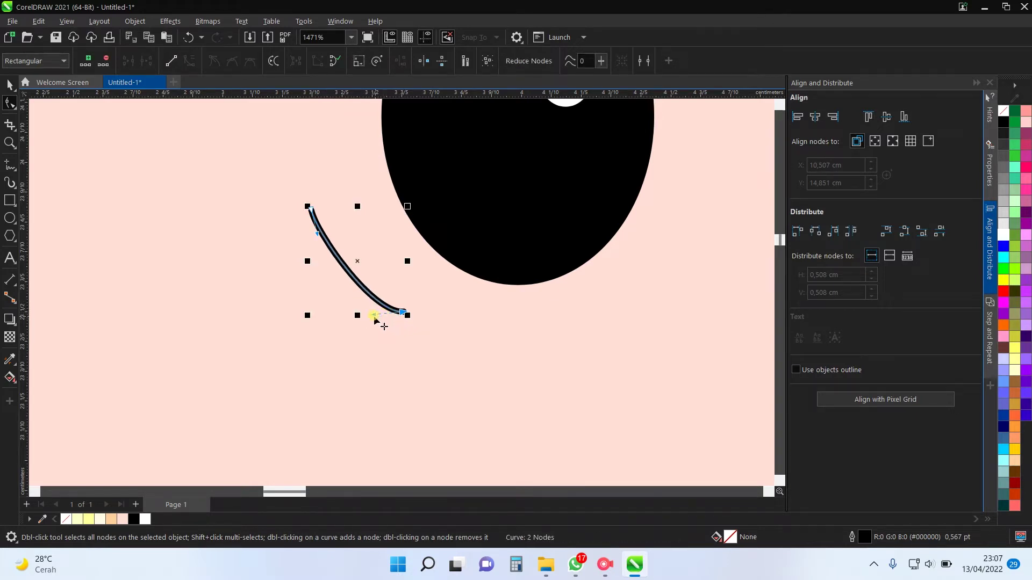
pyautogui.moveTo(317, 233); pyautogui.dragTo(316, 237)
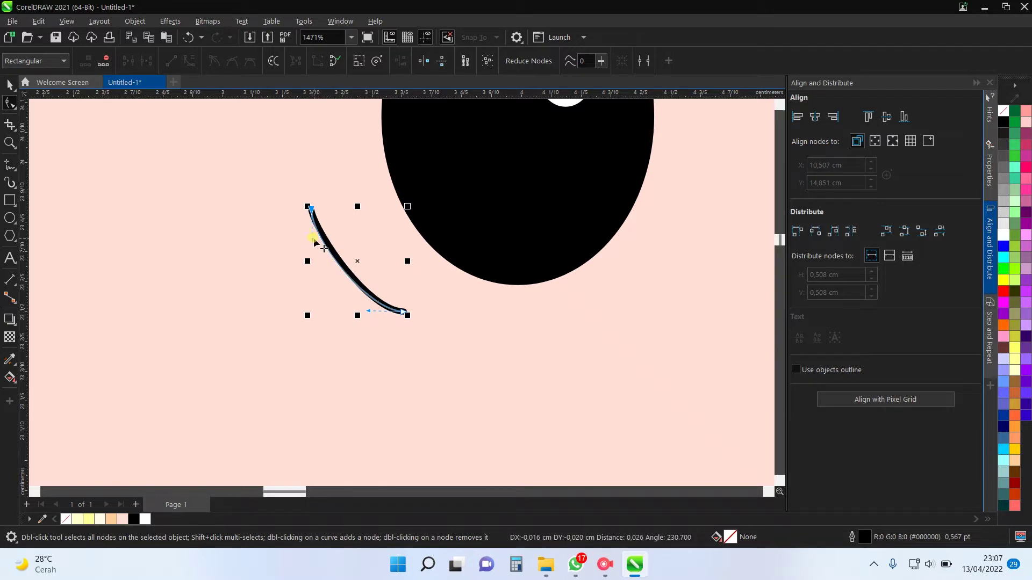
pyautogui.click(11, 85)
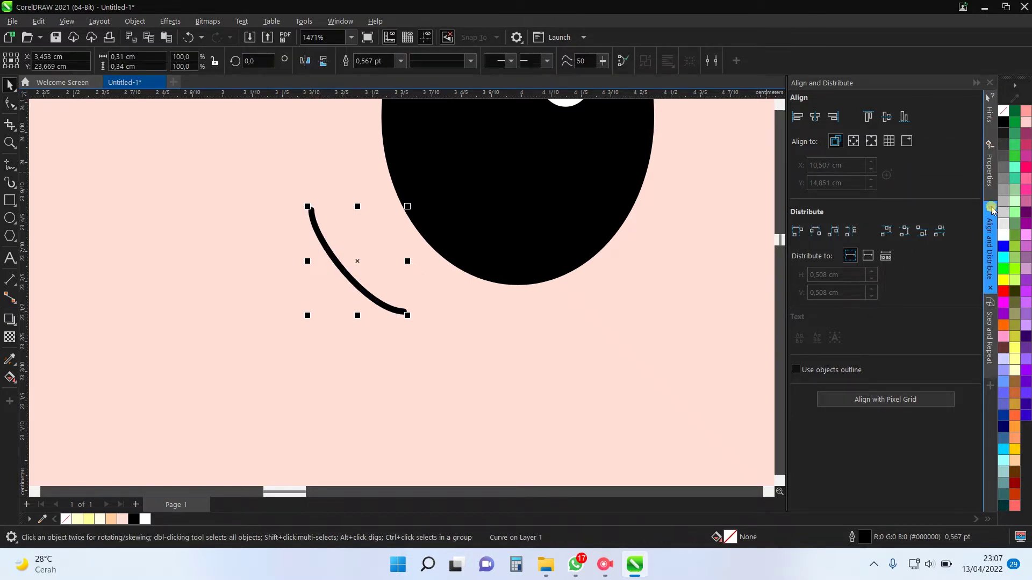
# Try outline widths of 8 pt and 4 pt on the small arc beside the left eye
pyautogui.click(989, 161)
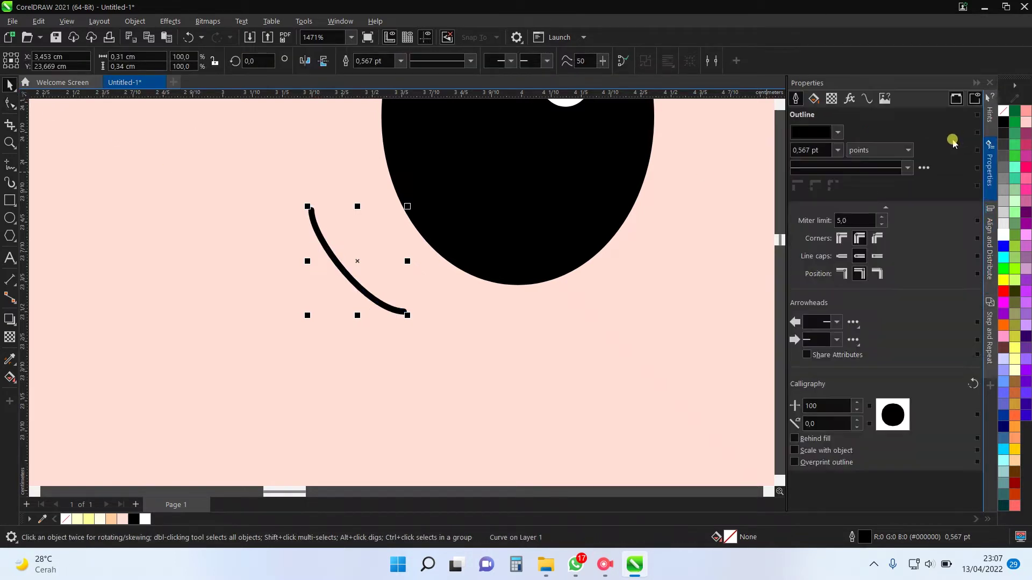
pyautogui.click(837, 150)
pyautogui.click(818, 246)
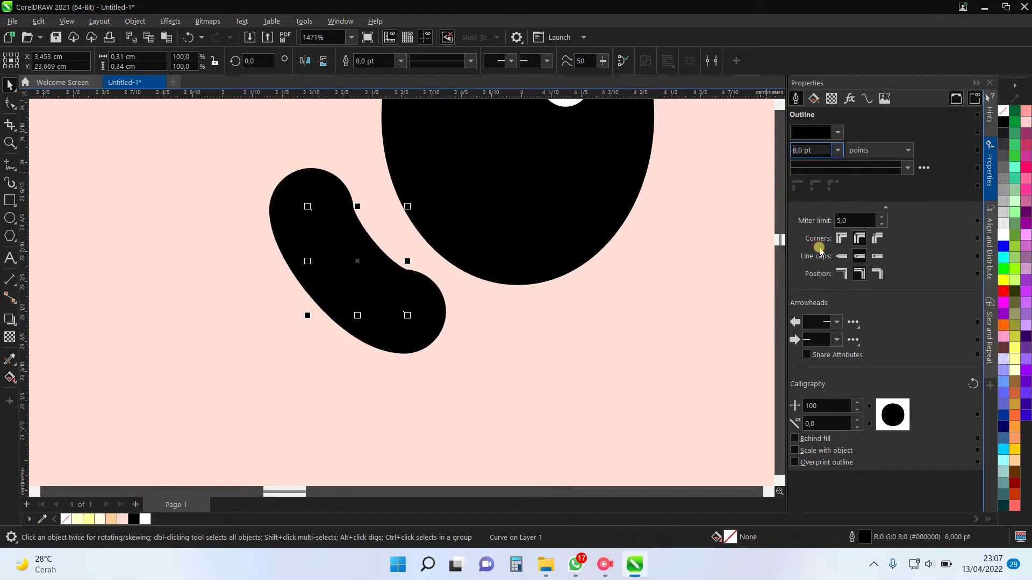
pyautogui.click(837, 150)
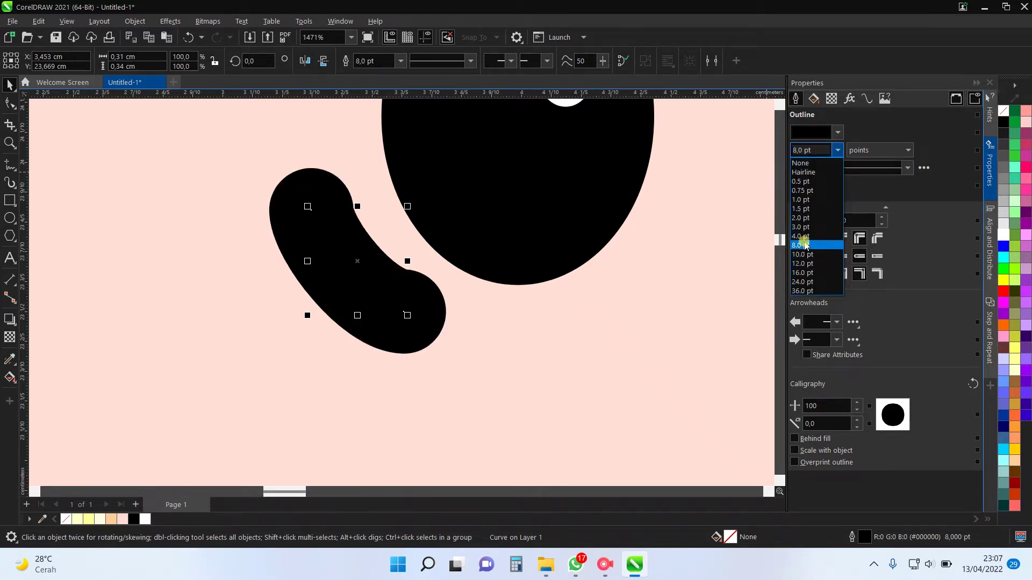
pyautogui.click(802, 236)
pyautogui.scroll(-5, 357, 241)
pyautogui.click(230, 224)
pyautogui.scroll(2, 358, 240)
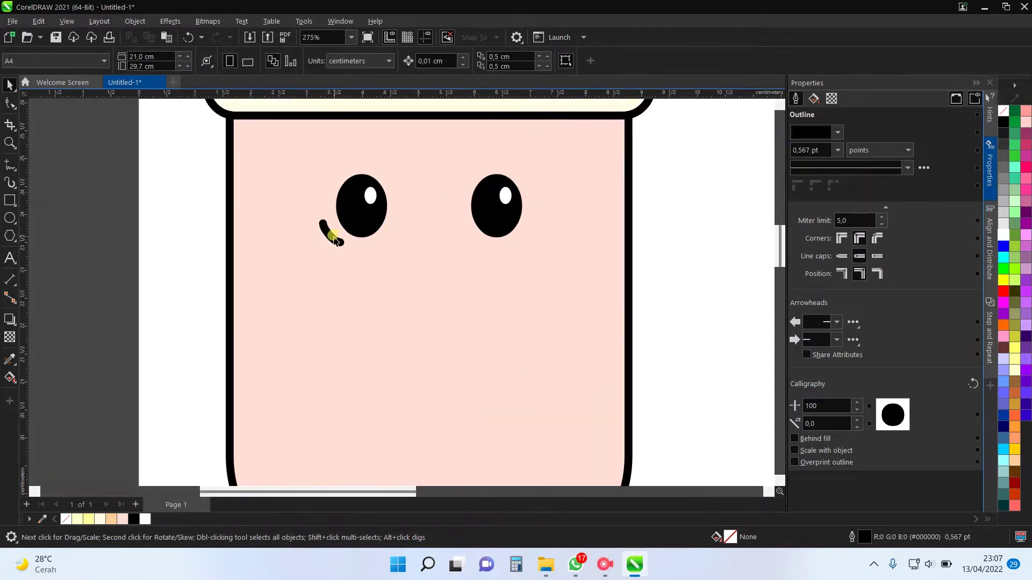
# Set the small arc's outline width to 3 pt and scale it down to about 0.27 × 0.29 cm
pyautogui.click(334, 239)
pyautogui.click(838, 150)
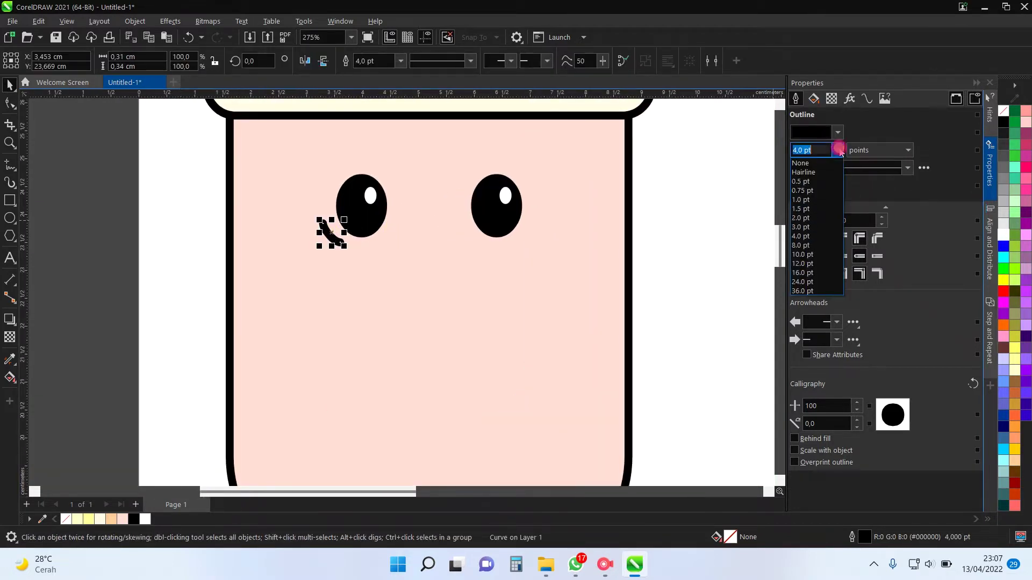
pyautogui.click(809, 227)
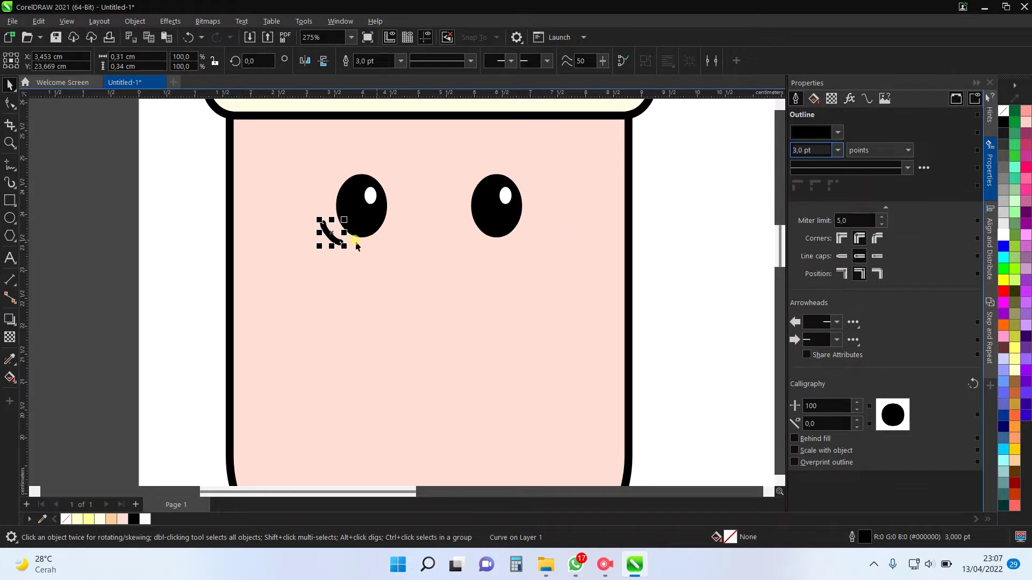
pyautogui.scroll(2, 356, 247)
pyautogui.moveTo(341, 246); pyautogui.dragTo(338, 243)
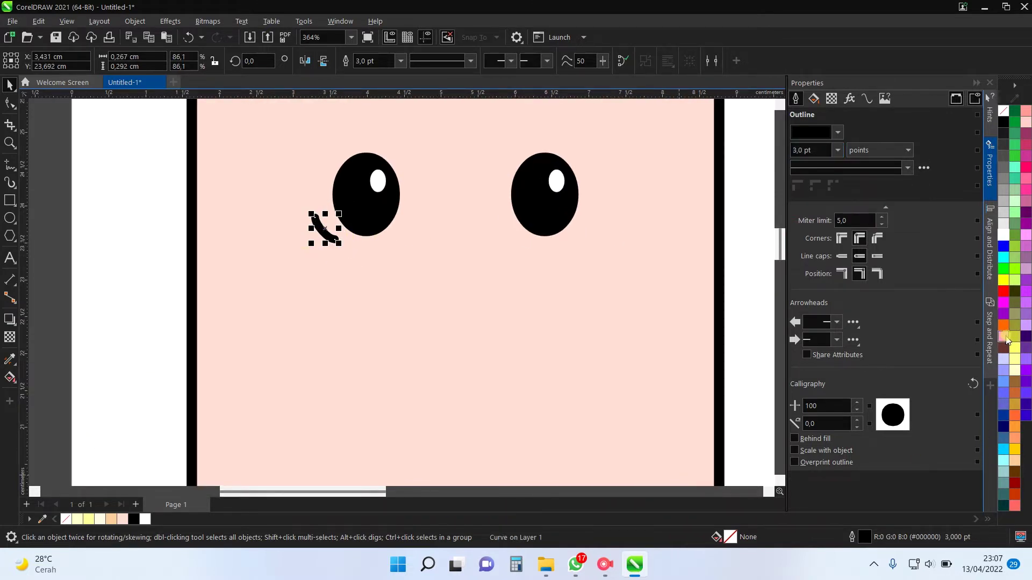
# Give the arc a pink #FF99CC fill and outline, and place a mirrored copy beside the right eye's lower right edge
pyautogui.click(1004, 337)
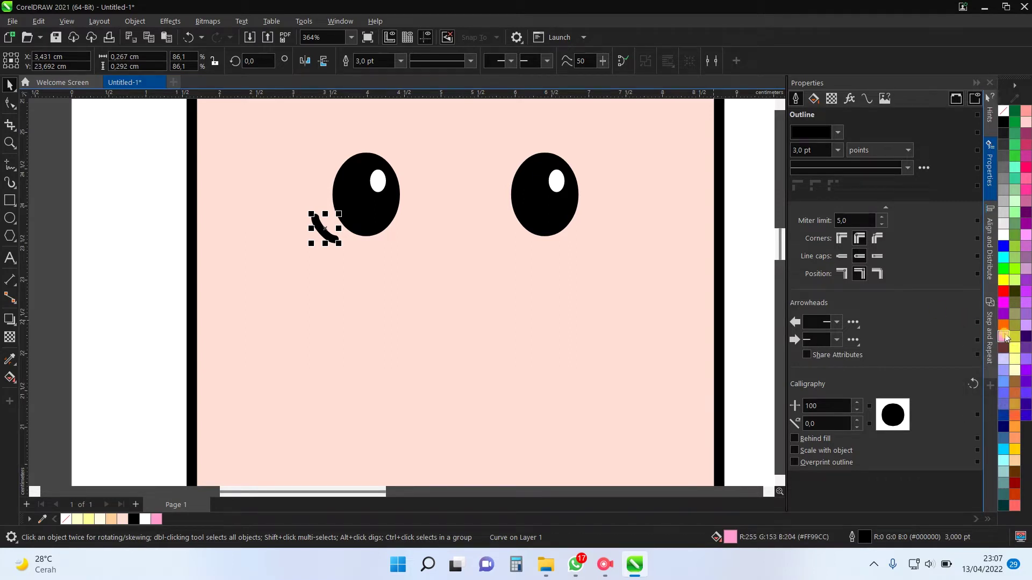
pyautogui.rightClick(1004, 337)
pyautogui.moveTo(311, 231); pyautogui.dragTo(359, 231)
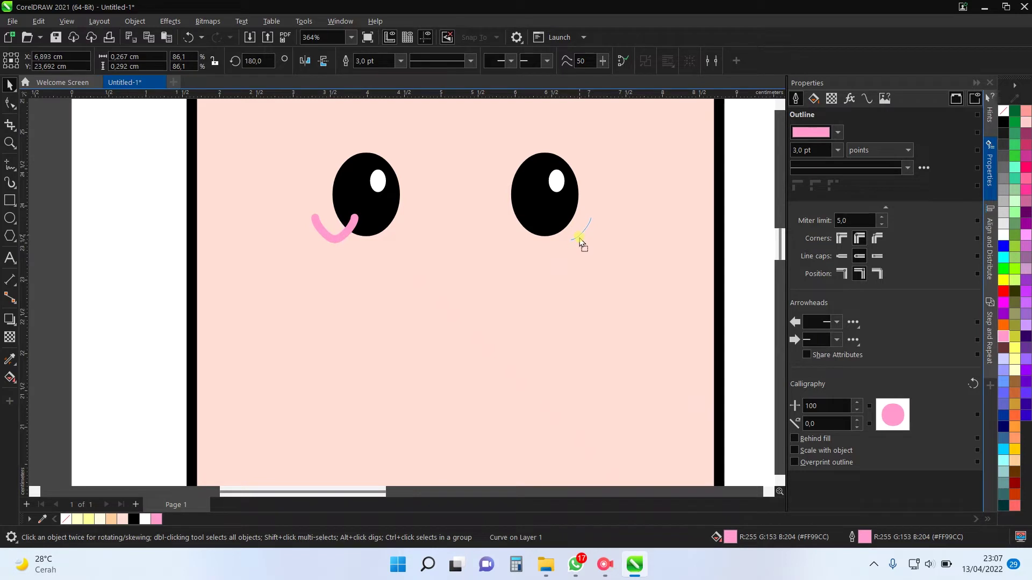
pyautogui.moveTo(580, 240); pyautogui.dragTo(580, 240)
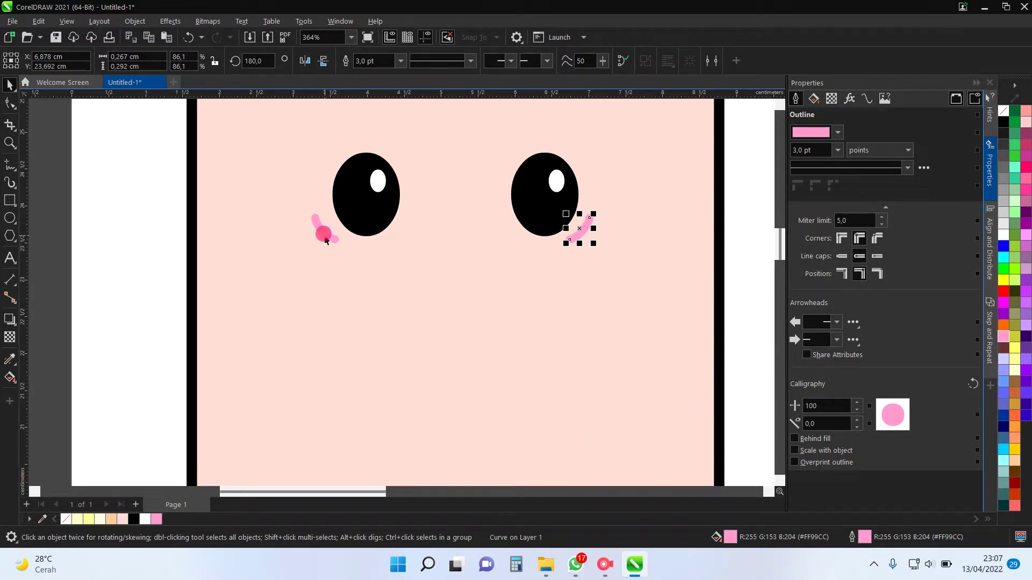
# Align the two pink arcs level with each other and centre them as a pair horizontally on the body
pyautogui.keyDown('shift'); pyautogui.click(325, 241); pyautogui.keyUp('shift')
pyautogui.click(989, 247)
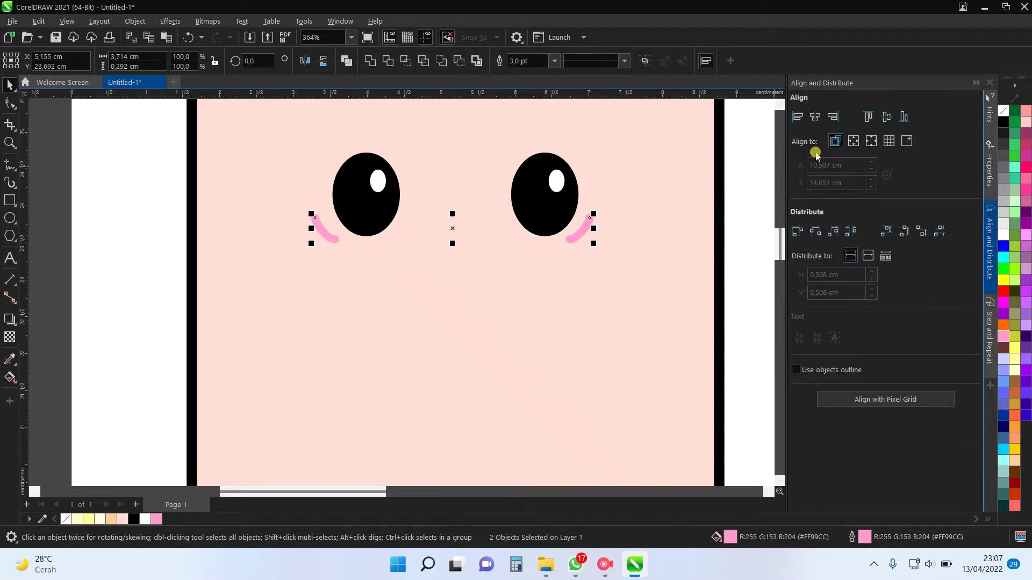
pyautogui.click(887, 117)
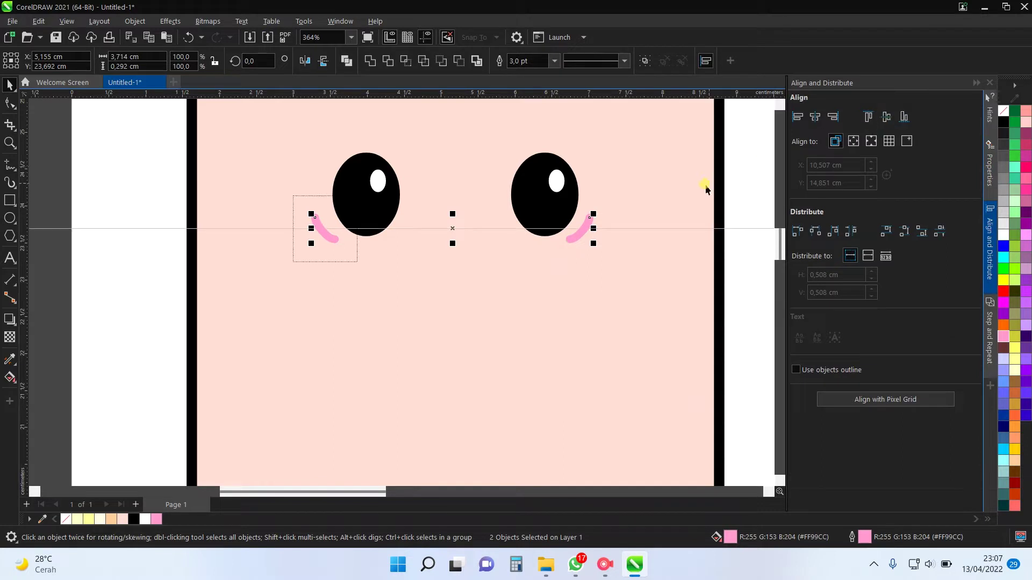
pyautogui.click(620, 200)
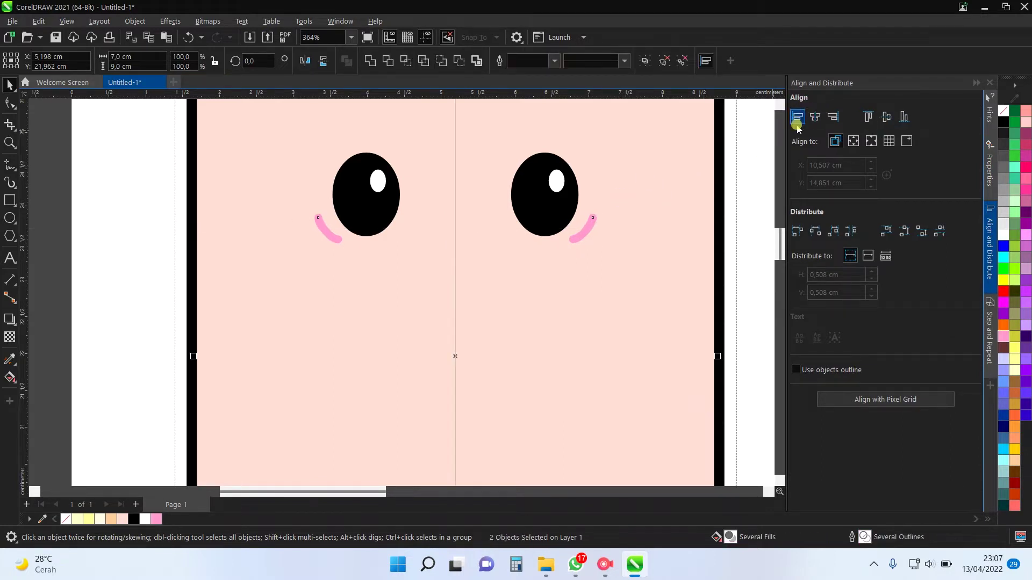
pyautogui.scroll(-2, 435, 235)
pyautogui.click(624, 277)
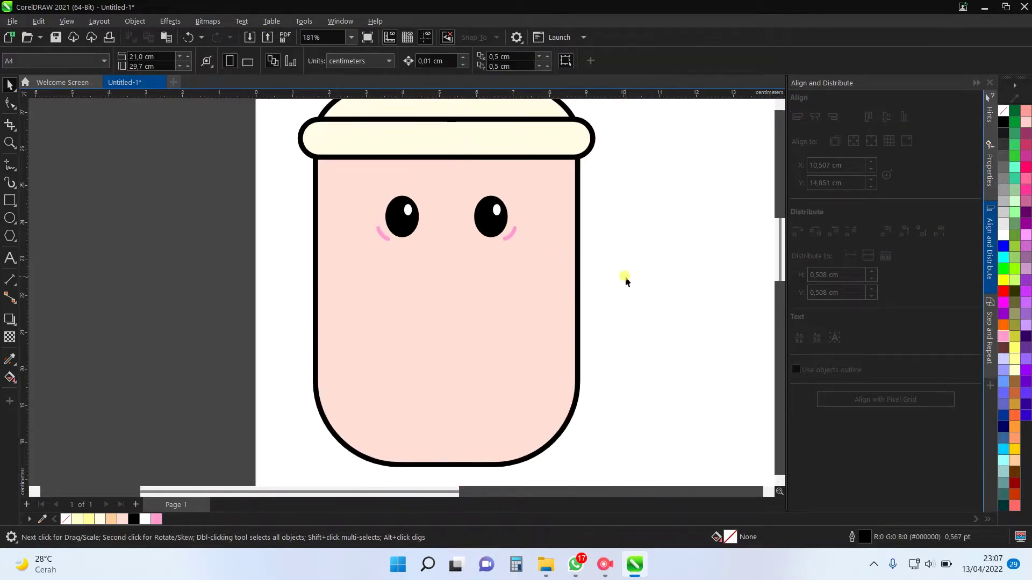
# Draw a freehand smile curve about 1.25 × 0.29 cm below and between the eyes
pyautogui.scroll(2, 510, 279)
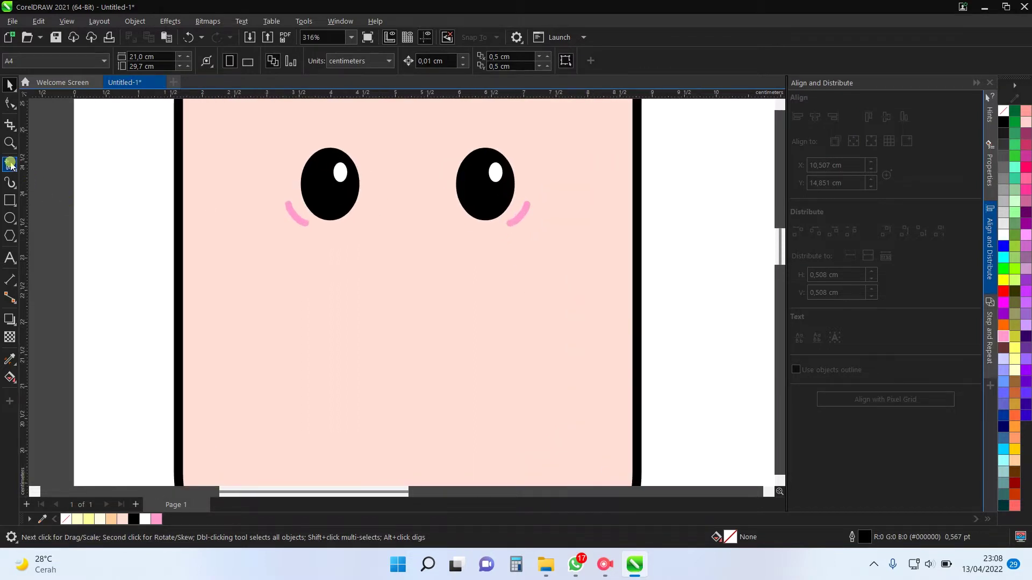
pyautogui.click(11, 164)
pyautogui.moveTo(372, 246); pyautogui.dragTo(384, 257)
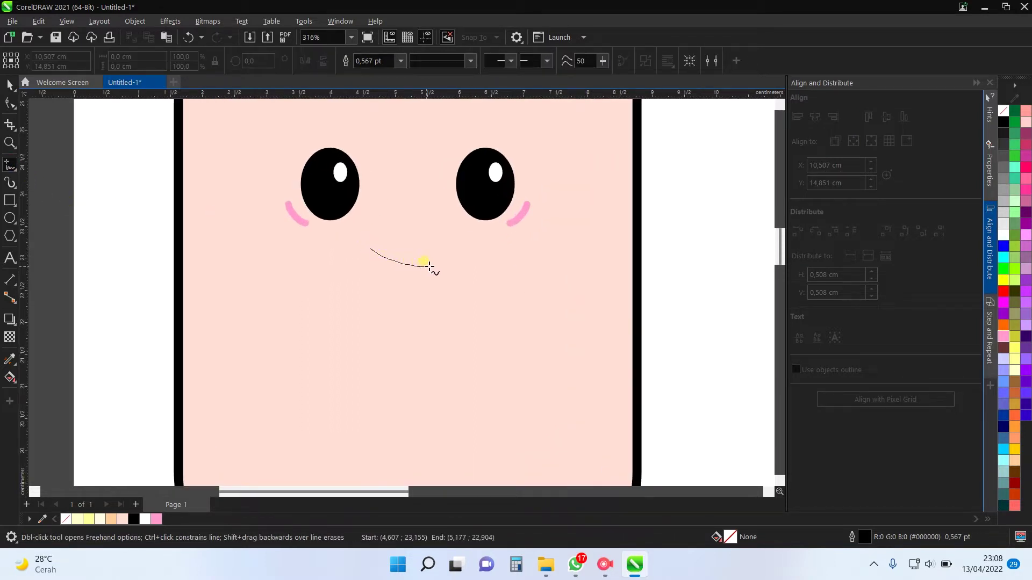
pyautogui.moveTo(449, 256); pyautogui.dragTo(450, 252)
pyautogui.click(10, 85)
pyautogui.click(376, 249)
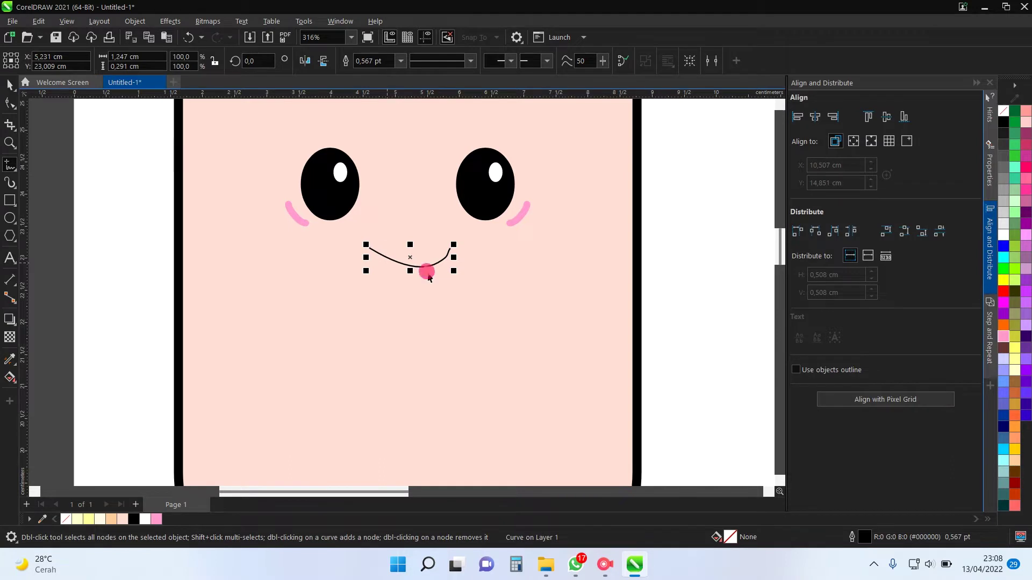
# Simplify the smile's nodes and adjust its handles so the curve becomes a smooth, symmetrical arc
pyautogui.scroll(1, 418, 264)
pyautogui.press('F10')
pyautogui.click(438, 264)
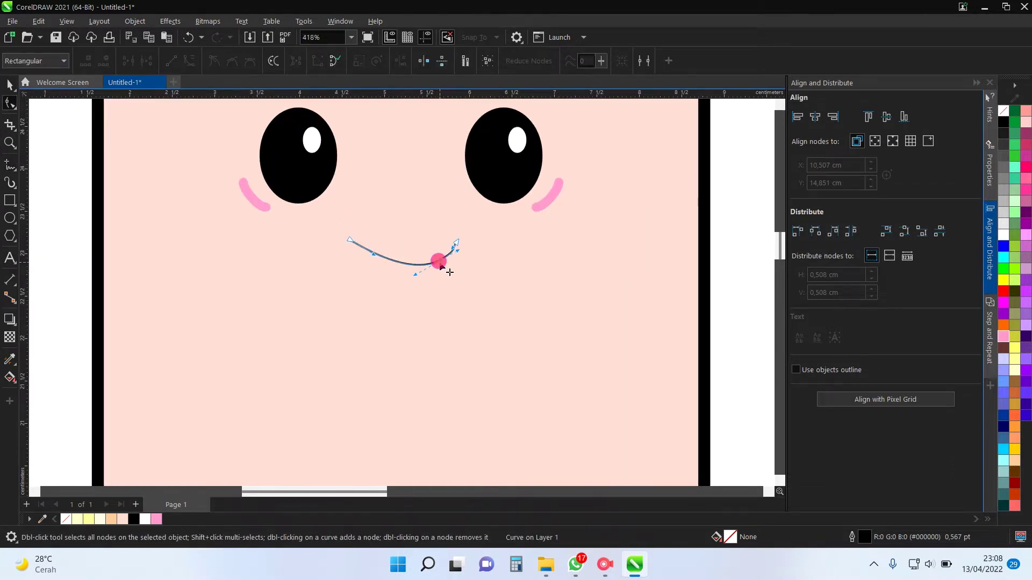
pyautogui.click(349, 238)
pyautogui.moveTo(392, 268); pyautogui.dragTo(363, 266)
pyautogui.moveTo(430, 283); pyautogui.dragTo(431, 280)
pyautogui.click(7, 85)
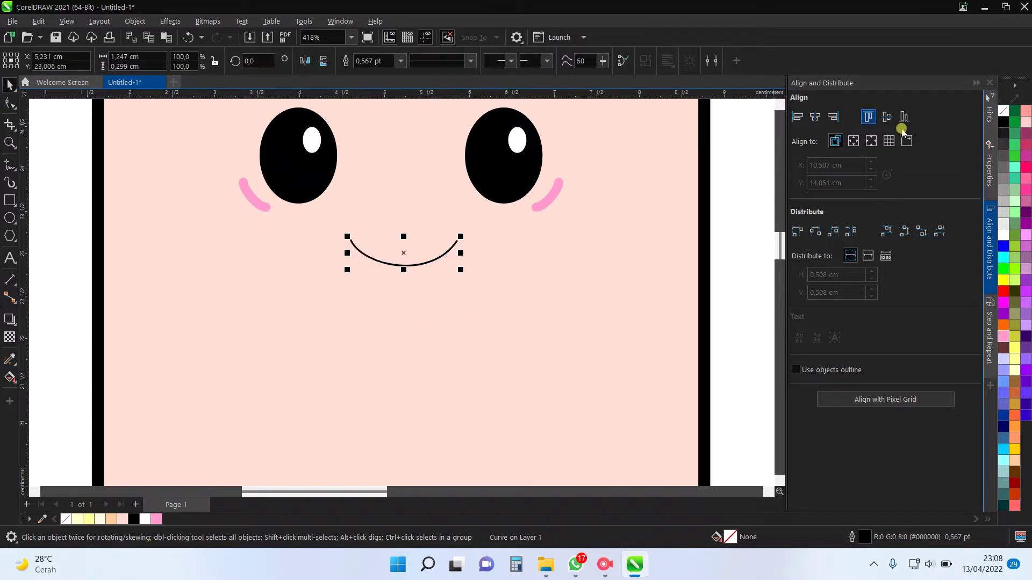
# Set the smile's outline width to 3 pt
pyautogui.click(990, 173)
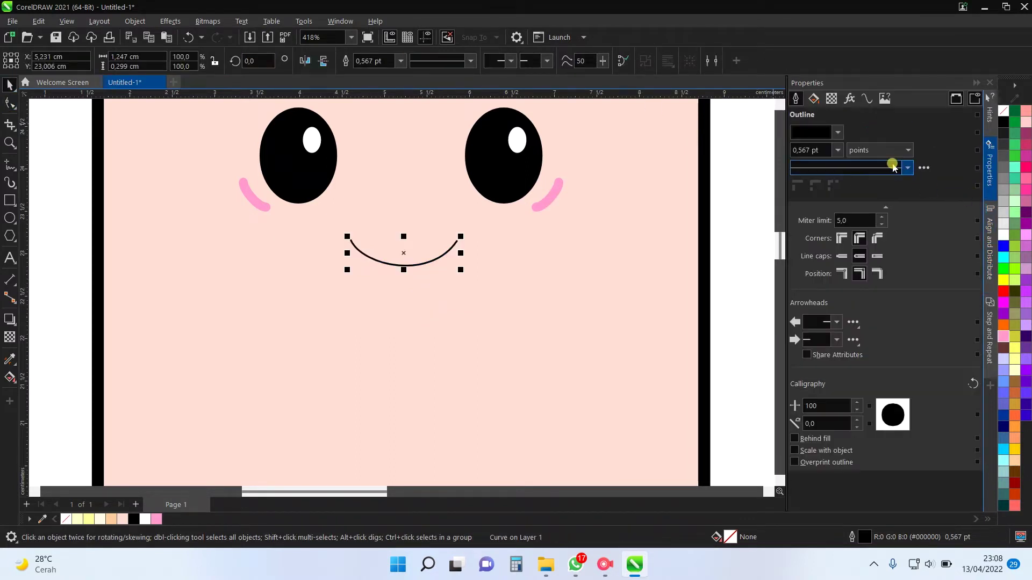
pyautogui.click(837, 150)
pyautogui.click(809, 227)
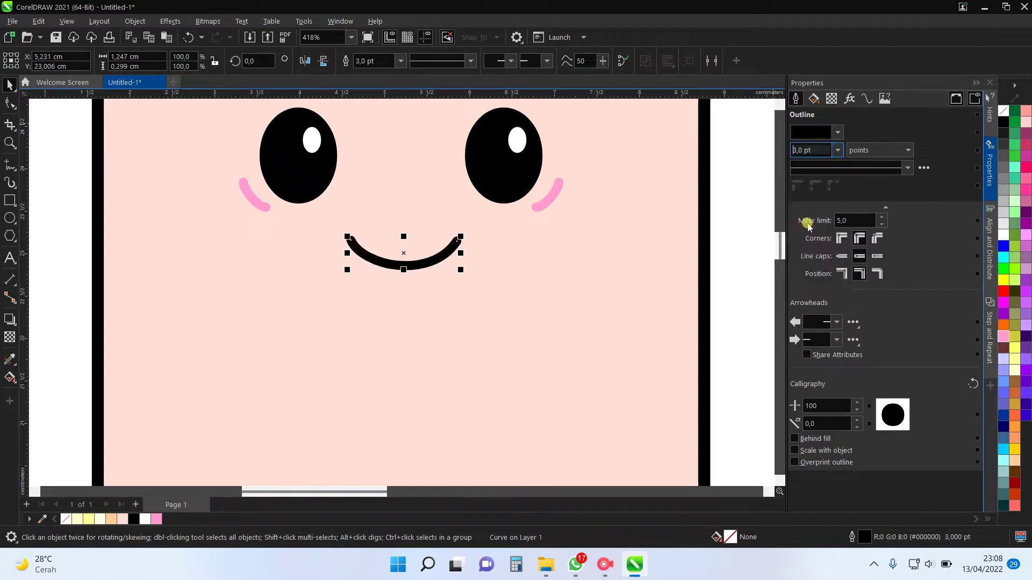
pyautogui.scroll(-3, 511, 266)
pyautogui.click(656, 270)
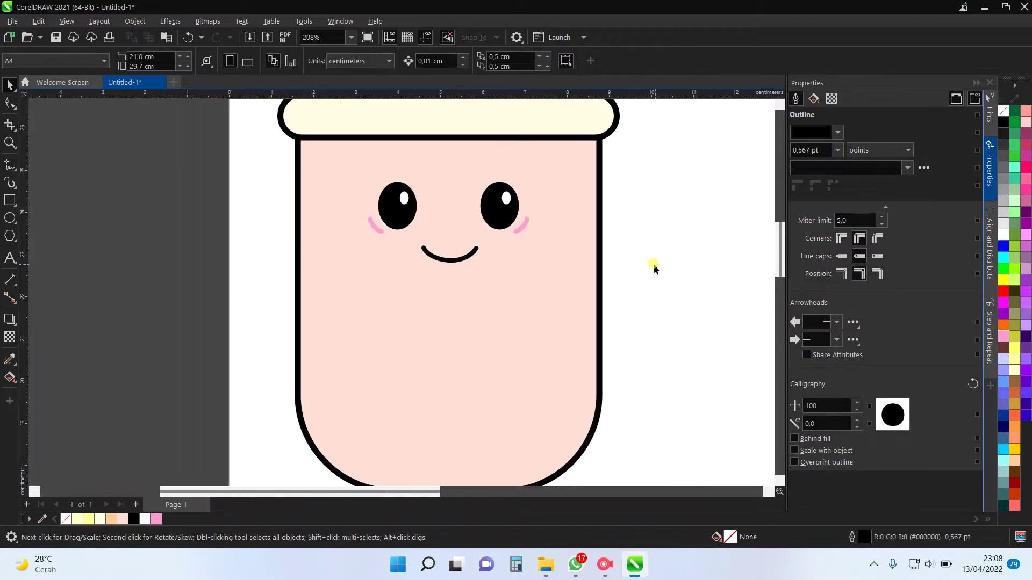
# Move the smile slightly lower on the face
pyautogui.scroll(-2, 604, 219)
pyautogui.scroll(2, 532, 245)
pyautogui.click(529, 247)
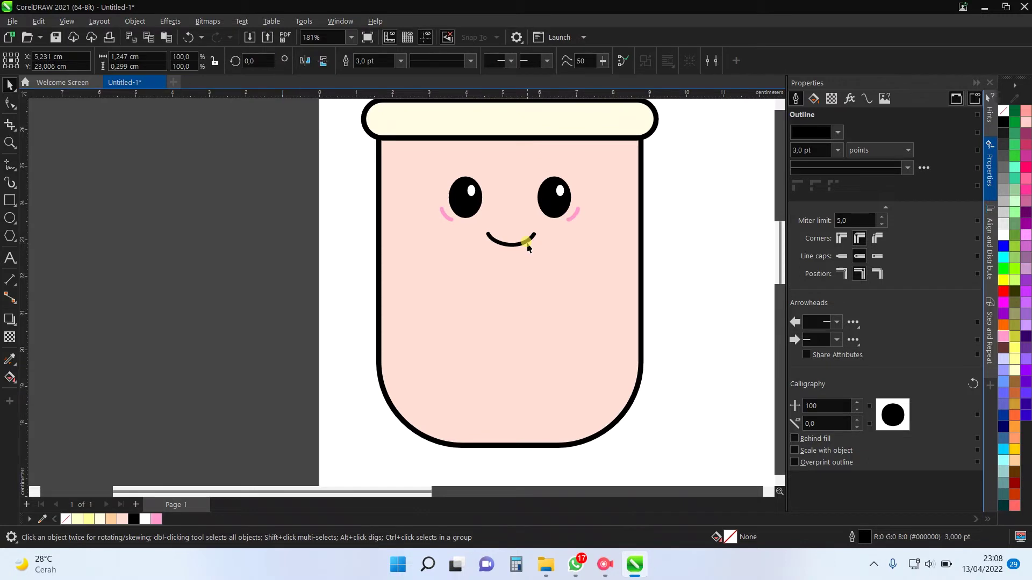
pyautogui.moveTo(530, 249); pyautogui.dragTo(529, 246)
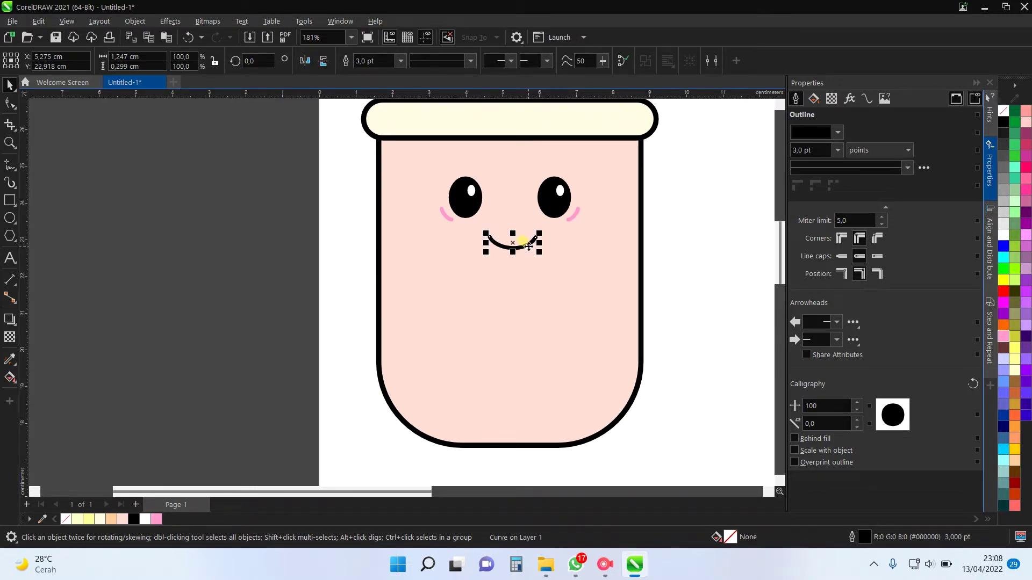
pyautogui.click(688, 315)
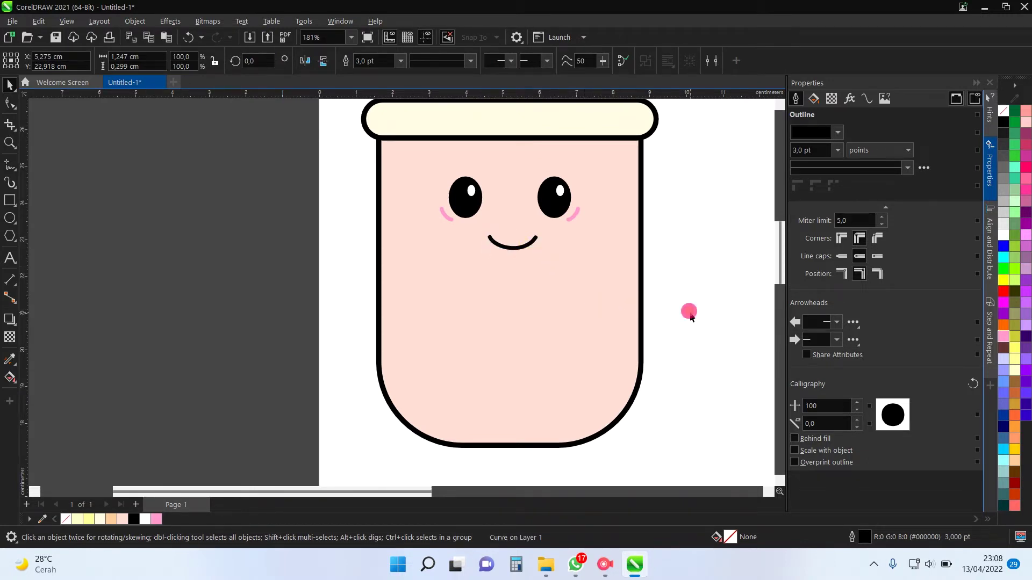
# Draw a circle about 0.92 cm in diameter near the body's lower left corner and fill it with dark brown (R102 G51 B0)
pyautogui.scroll(-2, 387, 288)
pyautogui.scroll(1, 288, 345)
pyautogui.click(14, 237)
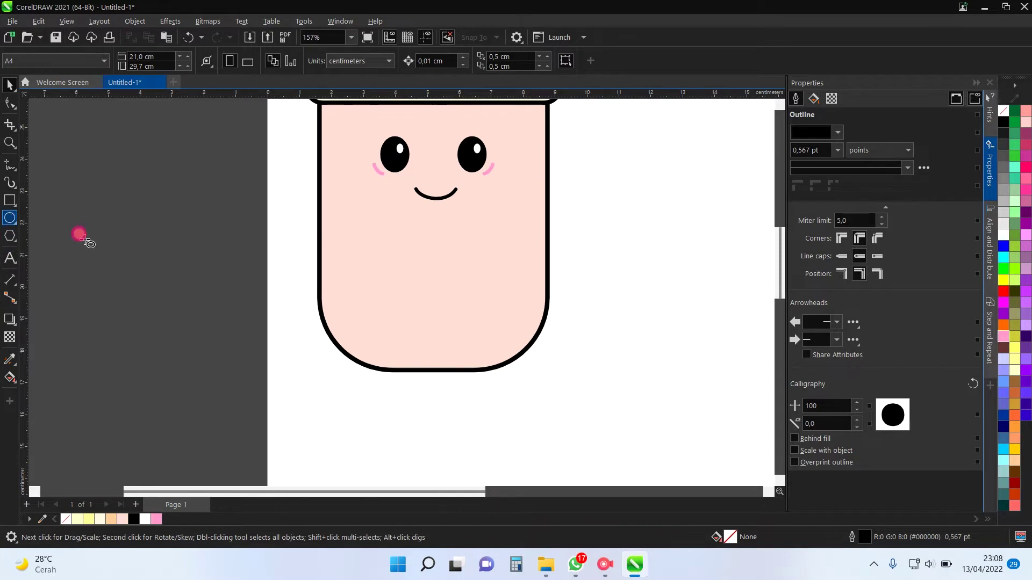
pyautogui.scroll(2, 423, 326)
pyautogui.moveTo(383, 367); pyautogui.dragTo(365, 339)
pyautogui.click(10, 83)
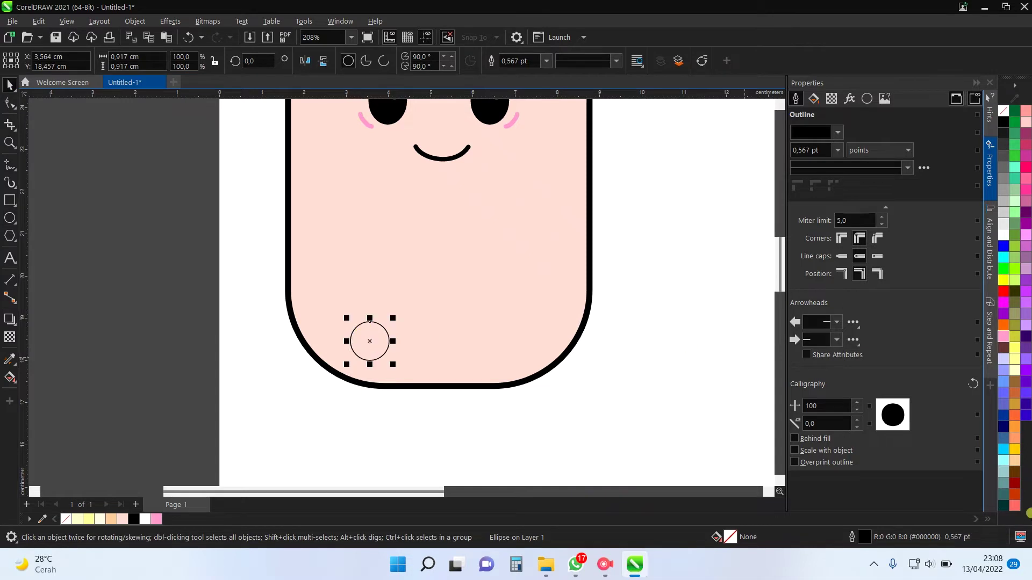
pyautogui.click(1015, 473)
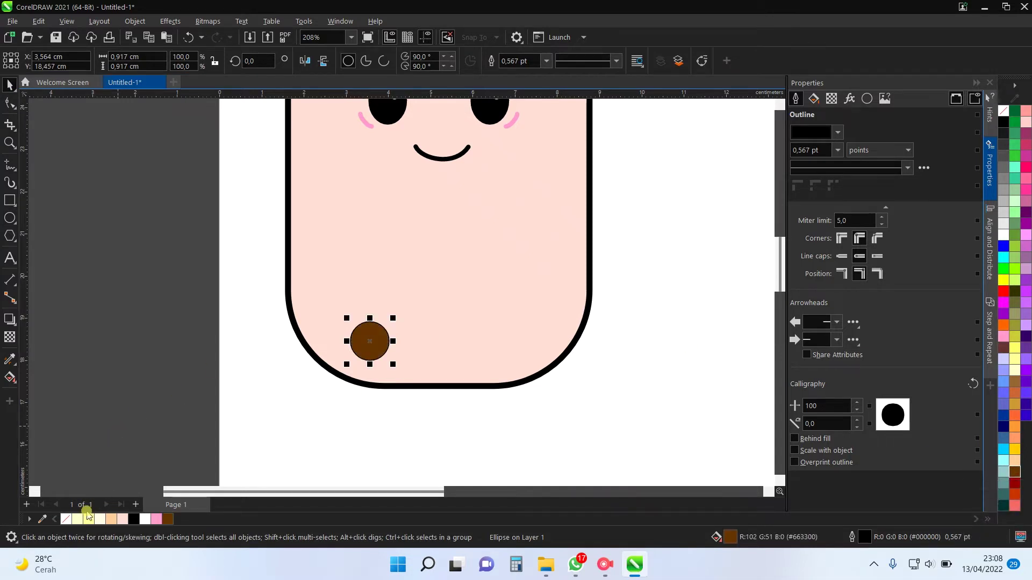
# Remove the outline from the dark brown circle near the body's lower left corner
pyautogui.scroll(-1, 301, 373)
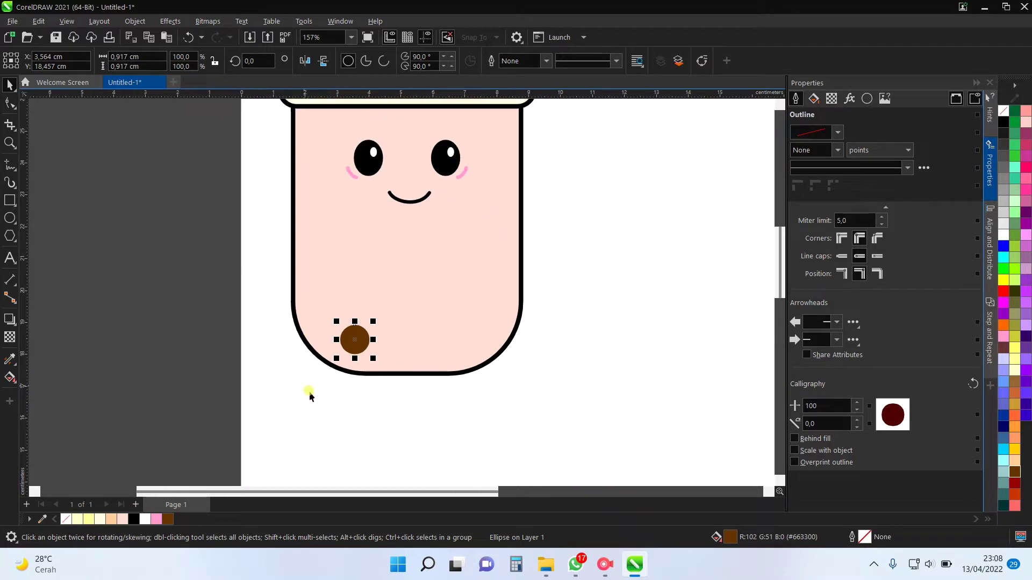
pyautogui.click(307, 391)
pyautogui.scroll(1, 339, 370)
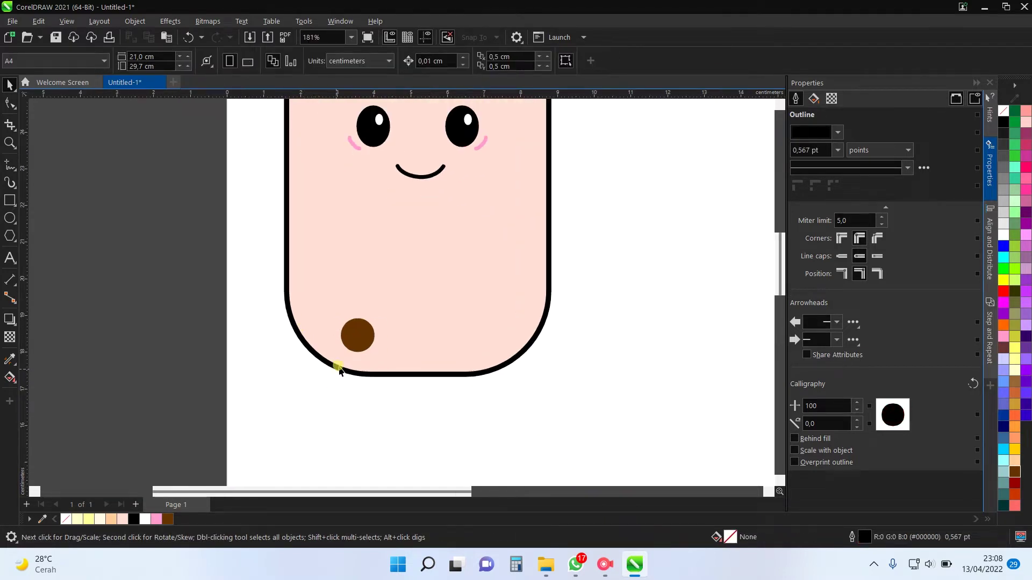
# Duplicate the brown circle into five pearls, three above two, and enlarge them to about 1.04 cm in diameter
pyautogui.click(358, 332)
pyautogui.moveTo(373, 336); pyautogui.dragTo(348, 286)
pyautogui.moveTo(425, 296); pyautogui.dragTo(495, 289)
pyautogui.scroll(-3, 509, 369)
pyautogui.scroll(1, 559, 315)
pyautogui.moveTo(561, 316); pyautogui.dragTo(323, 396)
pyautogui.moveTo(503, 315); pyautogui.dragTo(508, 314)
pyautogui.click(490, 331)
pyautogui.scroll(-2, 490, 331)
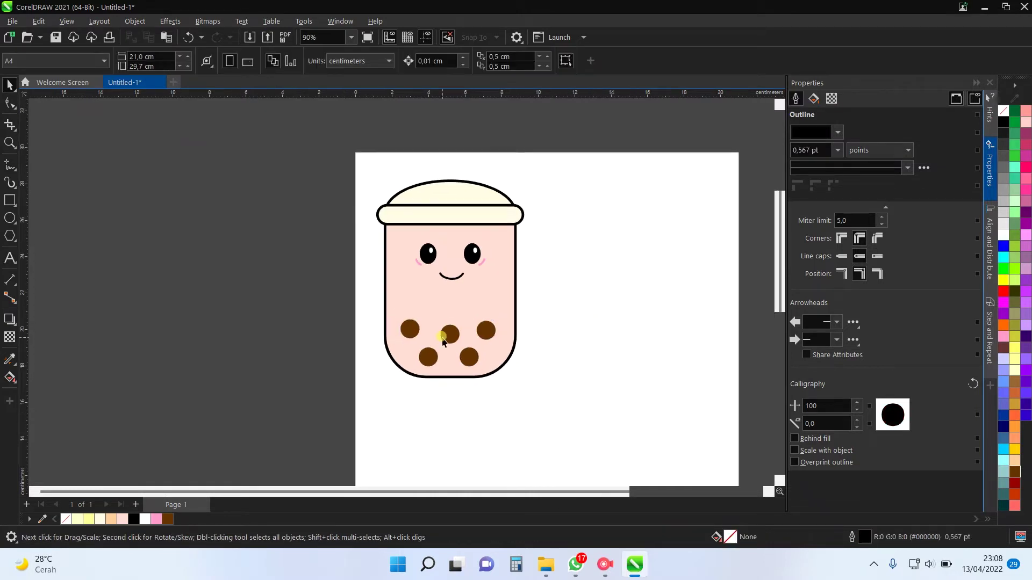
# Align the two outer pearls of the upper row to each other on their vertical centres
pyautogui.click(479, 333)
pyautogui.moveTo(425, 337); pyautogui.dragTo(472, 330)
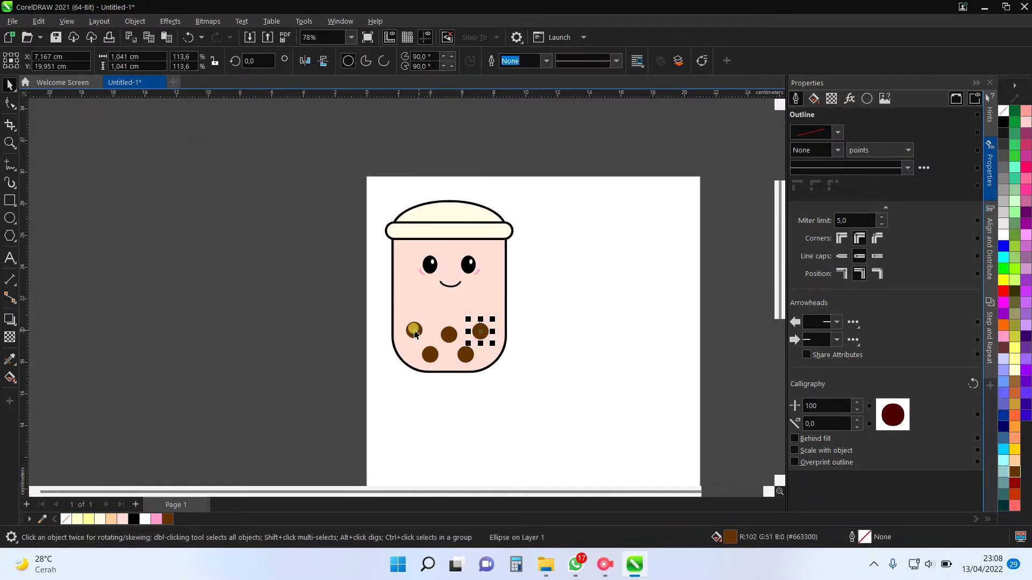
pyautogui.keyDown('shift'); pyautogui.click(414, 331); pyautogui.keyUp('shift')
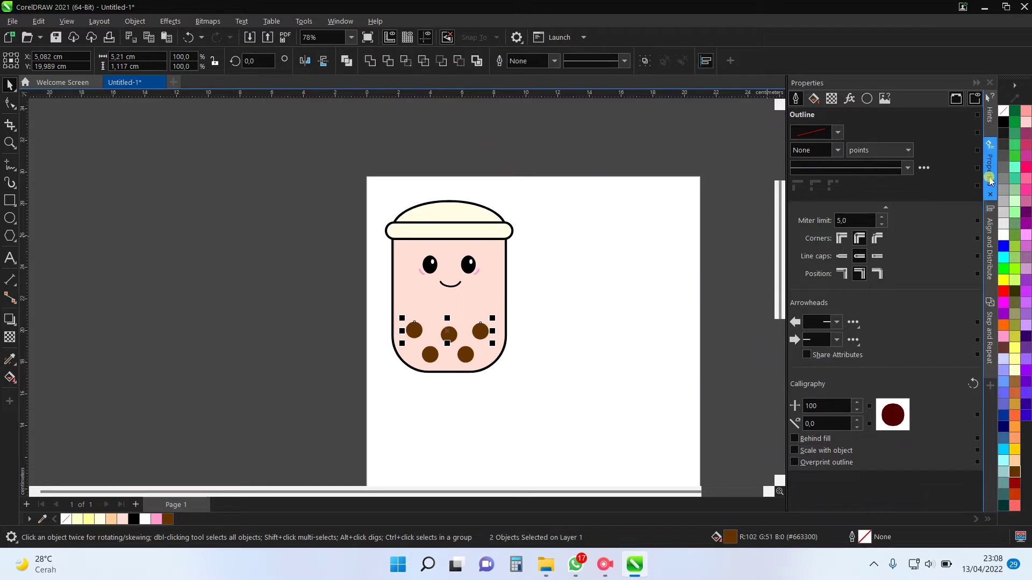
pyautogui.click(989, 236)
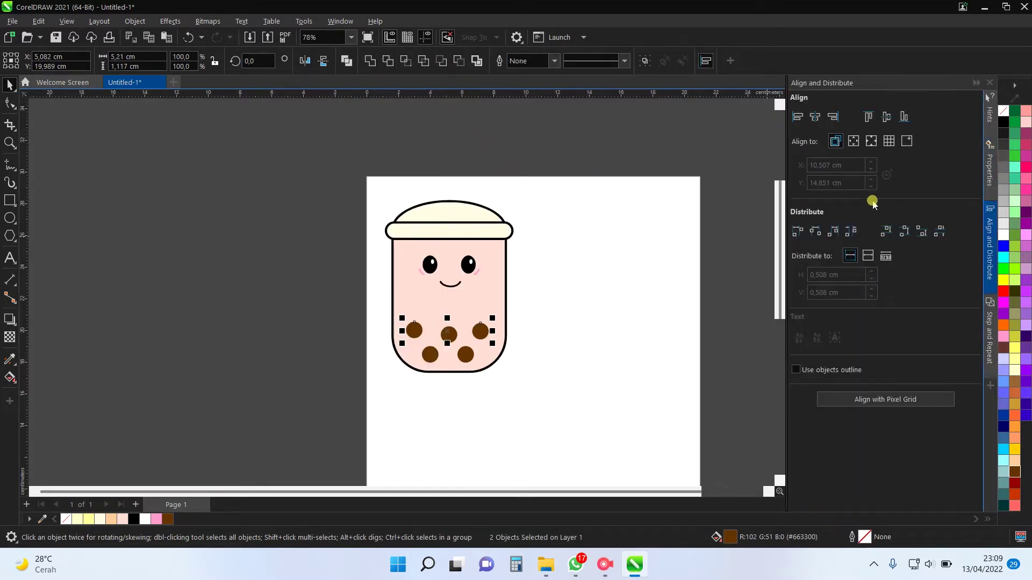
pyautogui.click(886, 119)
pyautogui.scroll(3, 398, 363)
pyautogui.click(495, 387)
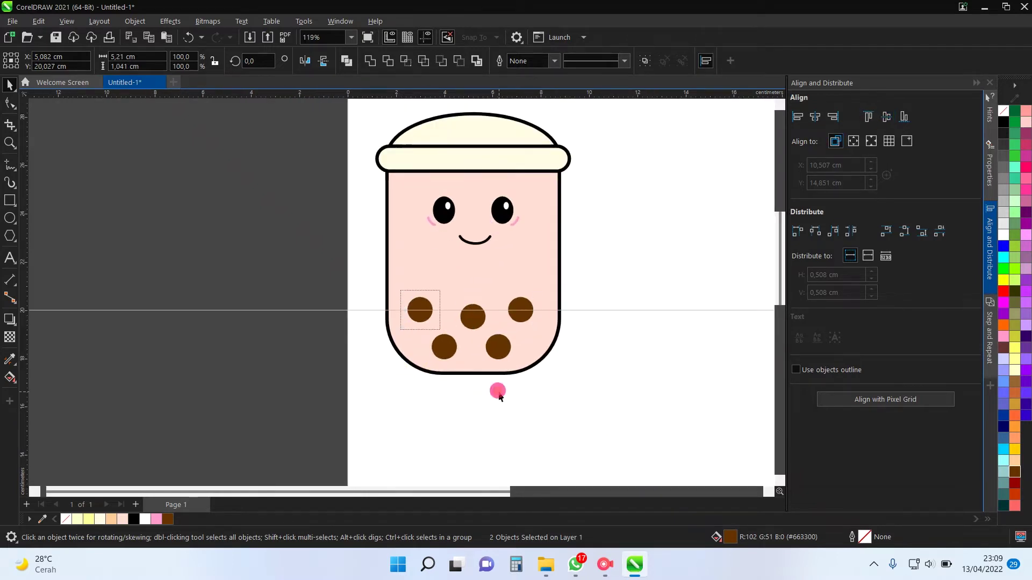
# Align the two lower pearls to each other on their vertical centres
pyautogui.click(440, 348)
pyautogui.keyDown('shift'); pyautogui.click(495, 347); pyautogui.keyUp('shift')
pyautogui.click(887, 118)
pyautogui.click(469, 314)
pyautogui.scroll(2, 468, 315)
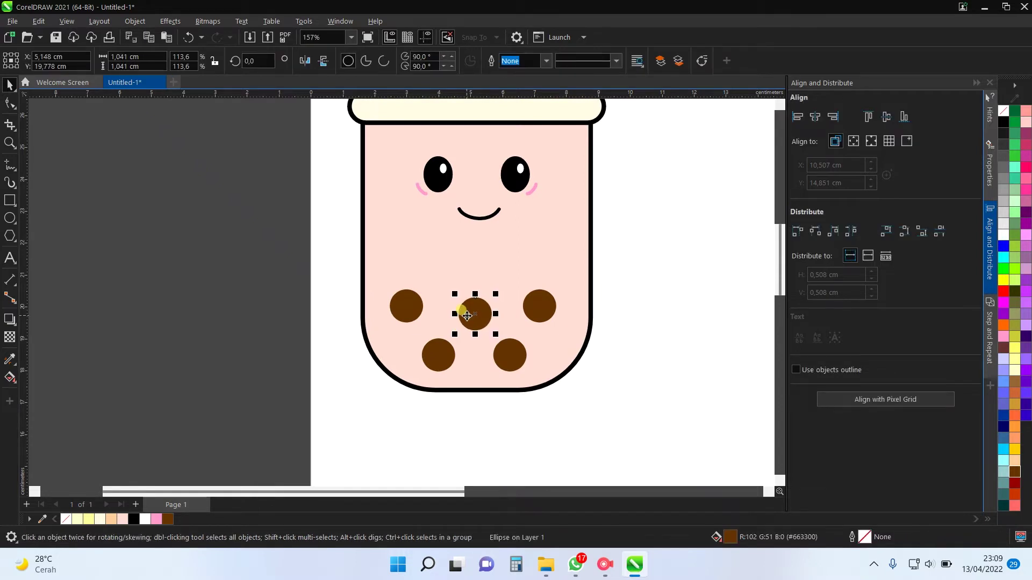
pyautogui.scroll(-4, 467, 316)
pyautogui.scroll(3, 543, 235)
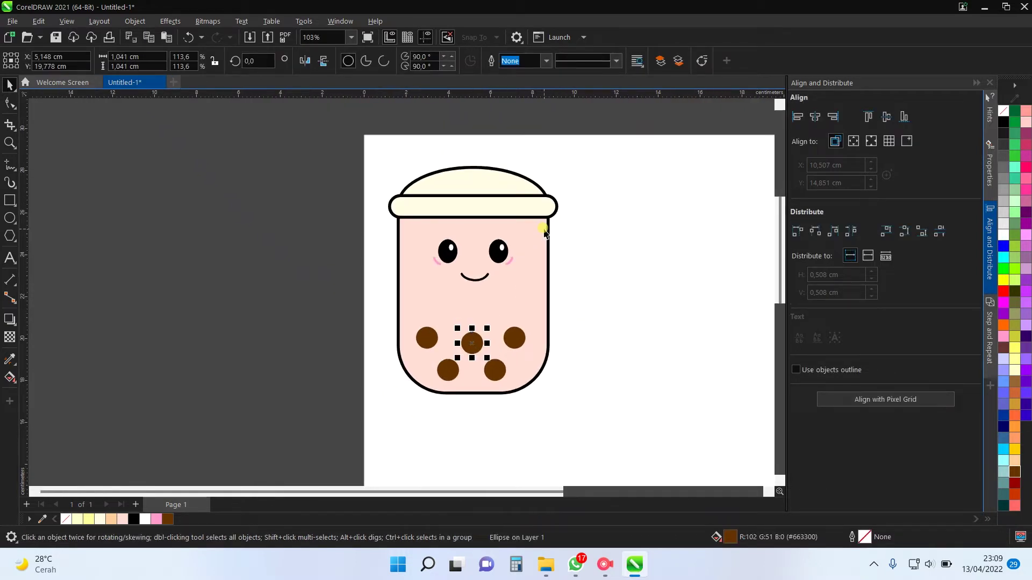
pyautogui.click(605, 284)
# Draw a straw rectangle about 1.8 cm tall over the dome's left side, narrow it to about 0.94 cm and shift it onto the lid
pyautogui.scroll(2, 539, 163)
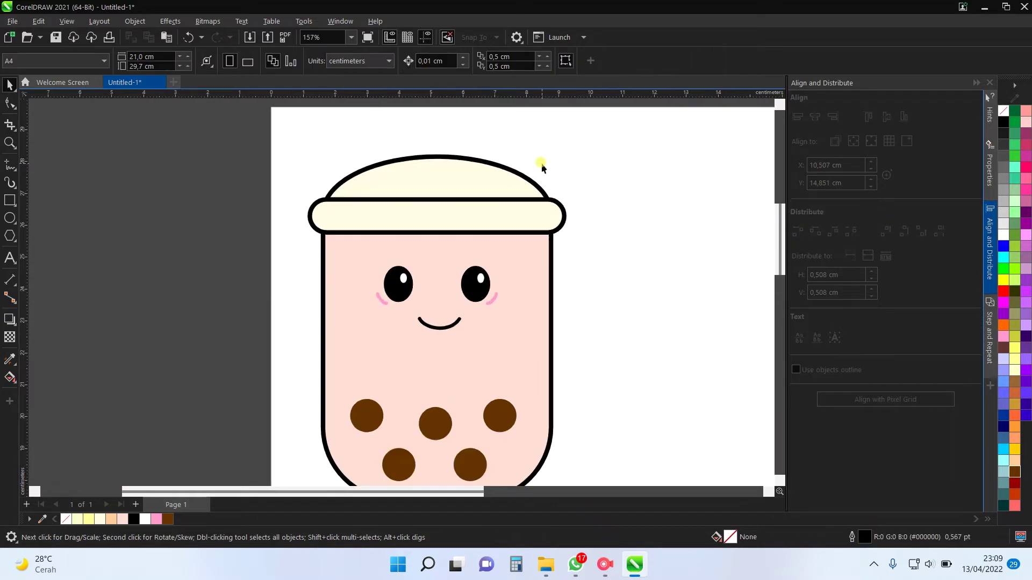
pyautogui.click(10, 200)
pyautogui.moveTo(323, 128); pyautogui.dragTo(370, 186)
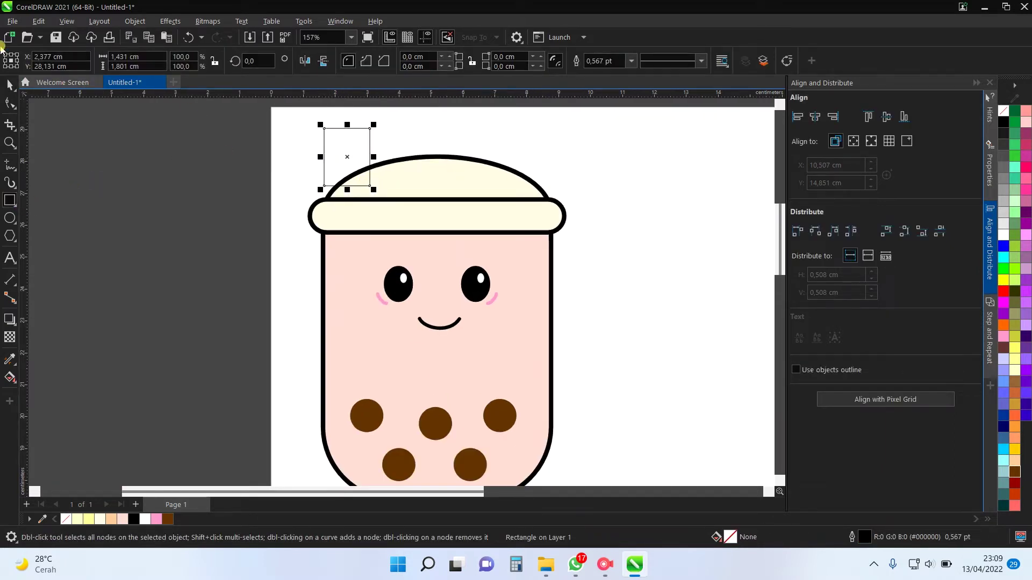
pyautogui.click(10, 84)
pyautogui.scroll(2, 312, 136)
pyautogui.click(388, 162)
pyautogui.click(385, 156)
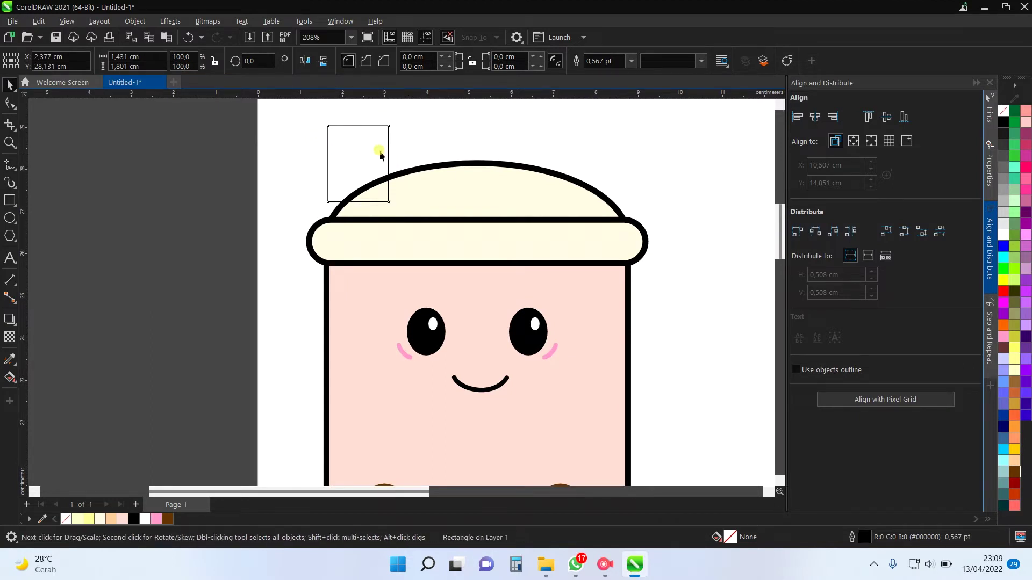
pyautogui.moveTo(389, 164); pyautogui.dragTo(374, 190)
pyautogui.click(387, 150)
pyautogui.moveTo(404, 143); pyautogui.dragTo(394, 133)
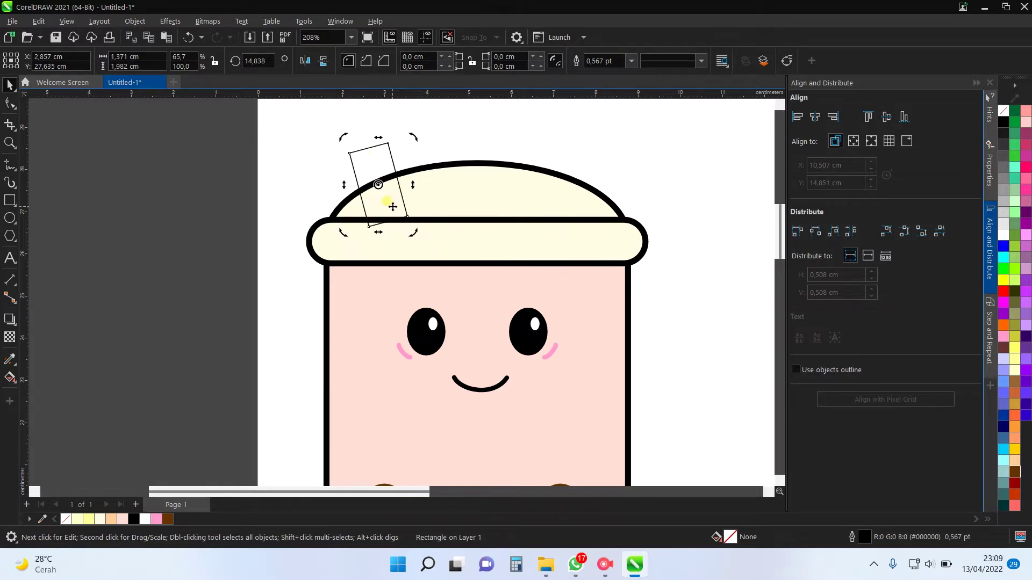
pyautogui.hotkey('ctrl', 'z')
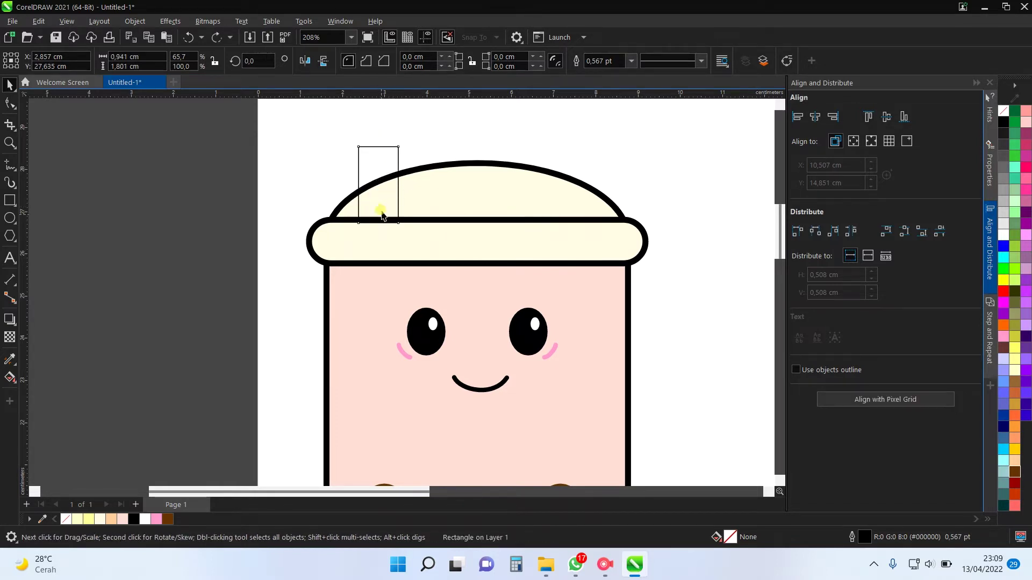
# Lengthen the straw rectangle down into the rim and tilt it to about 19.7 degrees, leaning left
pyautogui.moveTo(379, 228)
pyautogui.mouseDown()
pyautogui.moveTo(380, 239)
pyautogui.moveTo(380, 212)
pyautogui.moveTo(382, 232)
pyautogui.mouseUp()
pyautogui.click(384, 216)
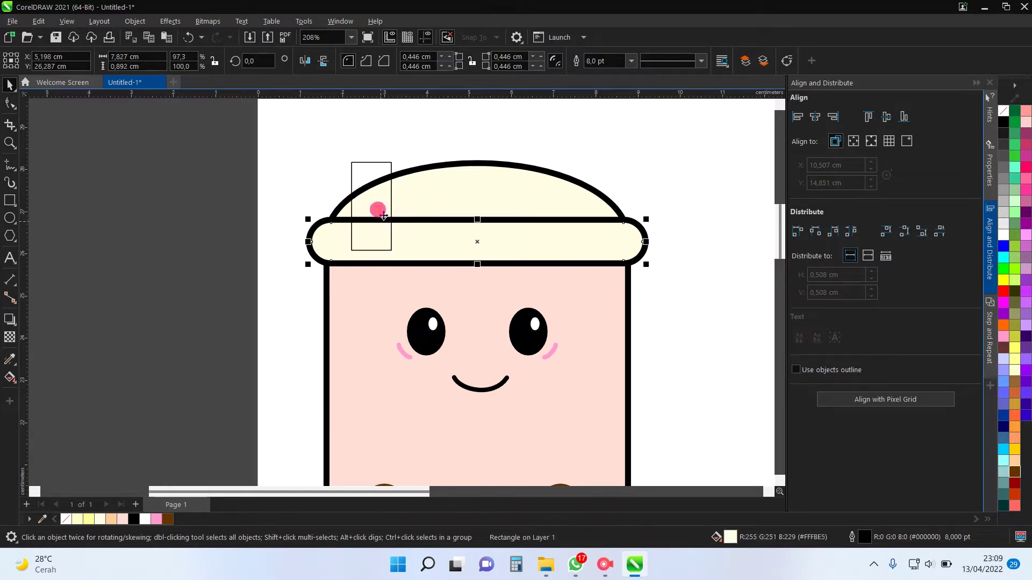
pyautogui.click(378, 162)
pyautogui.click(378, 163)
pyautogui.moveTo(400, 156); pyautogui.dragTo(376, 152)
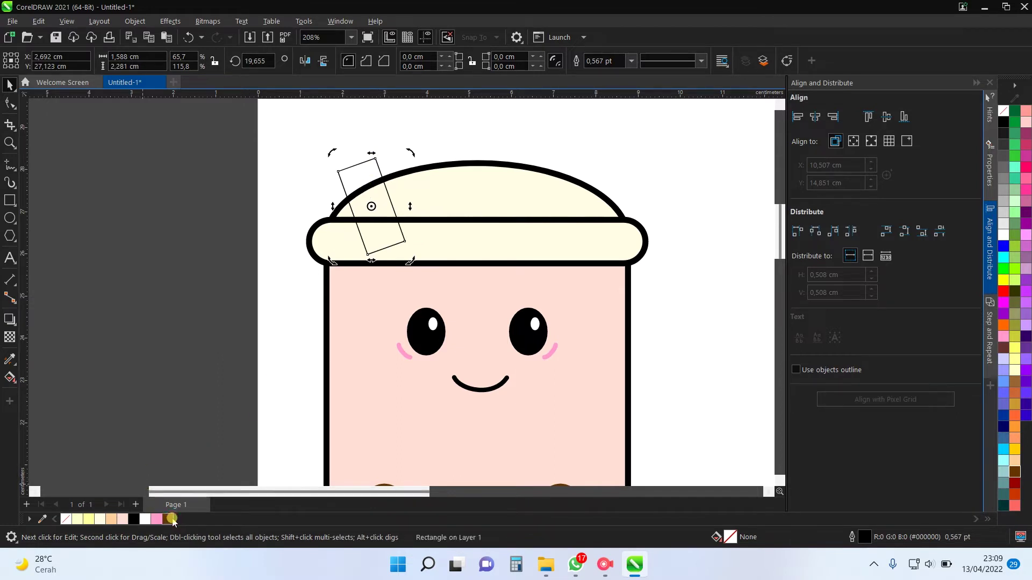
# Fill the straw with dark brown (#663300) and bring the lid's rim in front of it
pyautogui.click(167, 517)
pyautogui.click(488, 237)
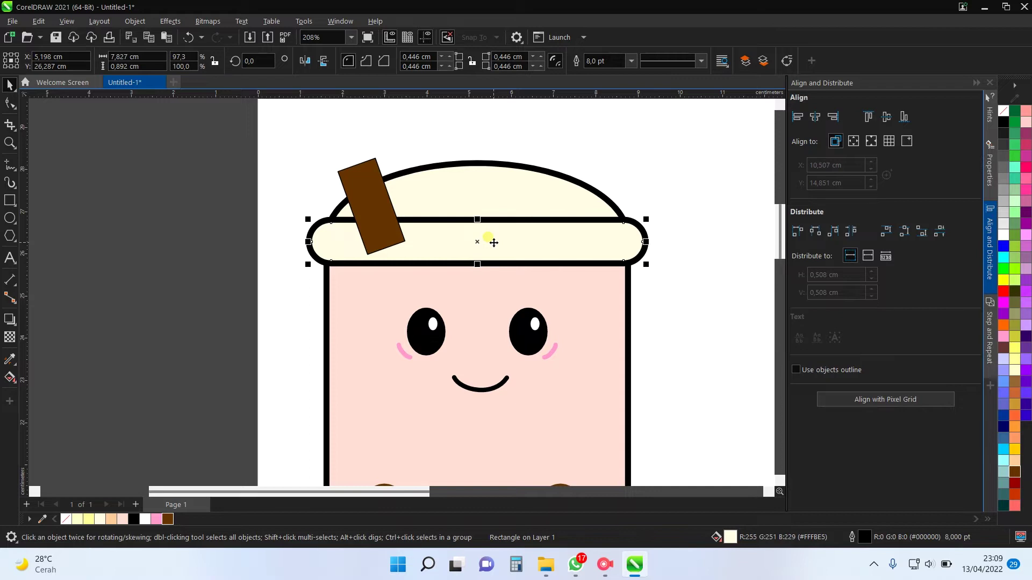
pyautogui.hotkey('shift', 'pageup')
# Set the straw's outline width to 8 pt and place the outline behind the fill
pyautogui.click(377, 185)
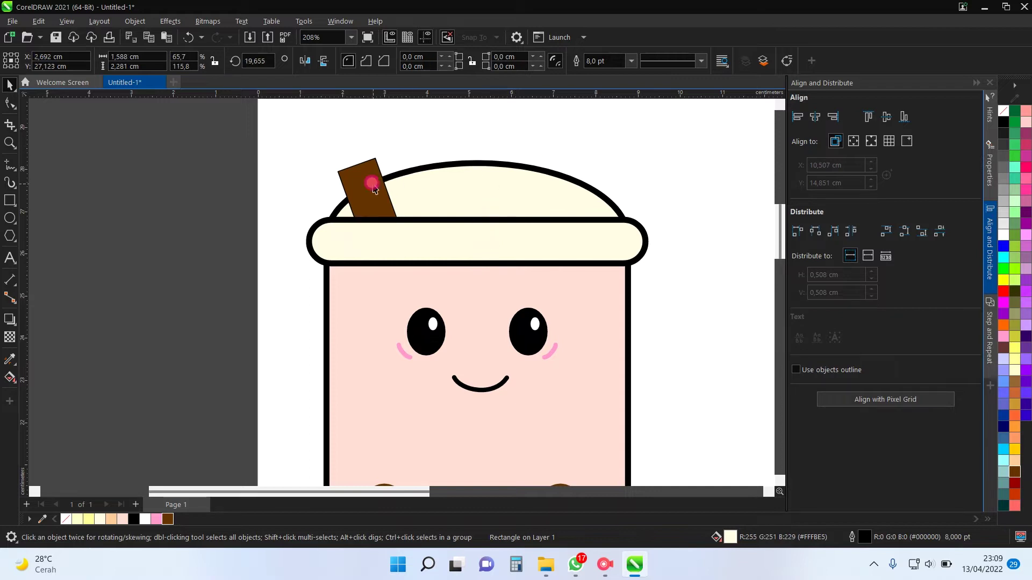
pyautogui.click(989, 167)
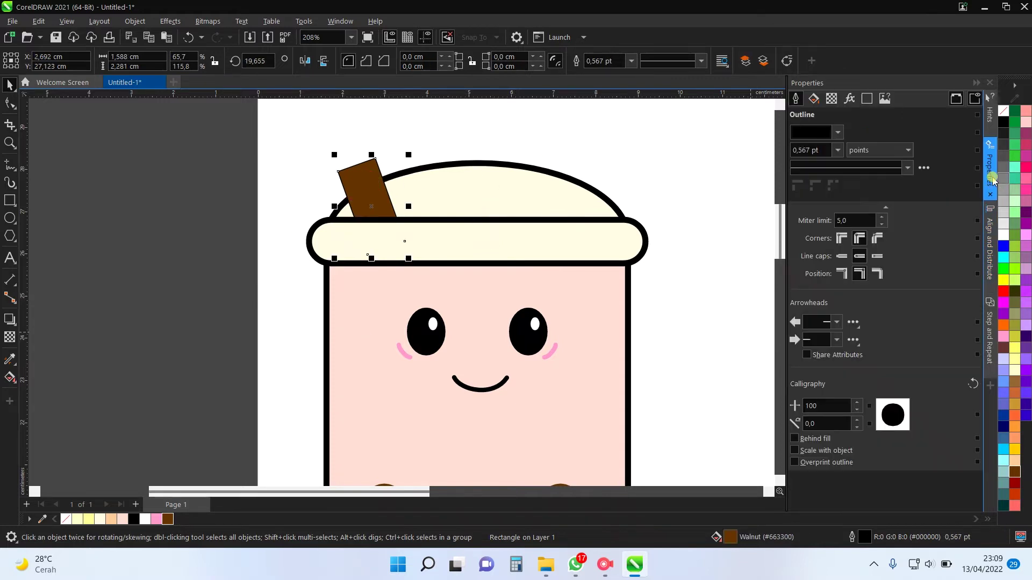
pyautogui.click(835, 152)
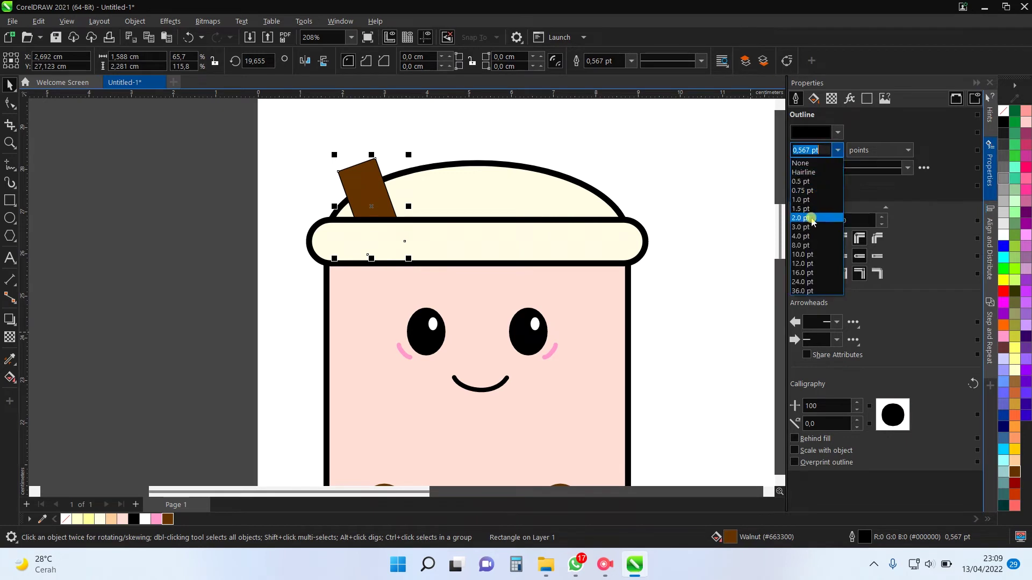
pyautogui.click(802, 246)
pyautogui.click(795, 439)
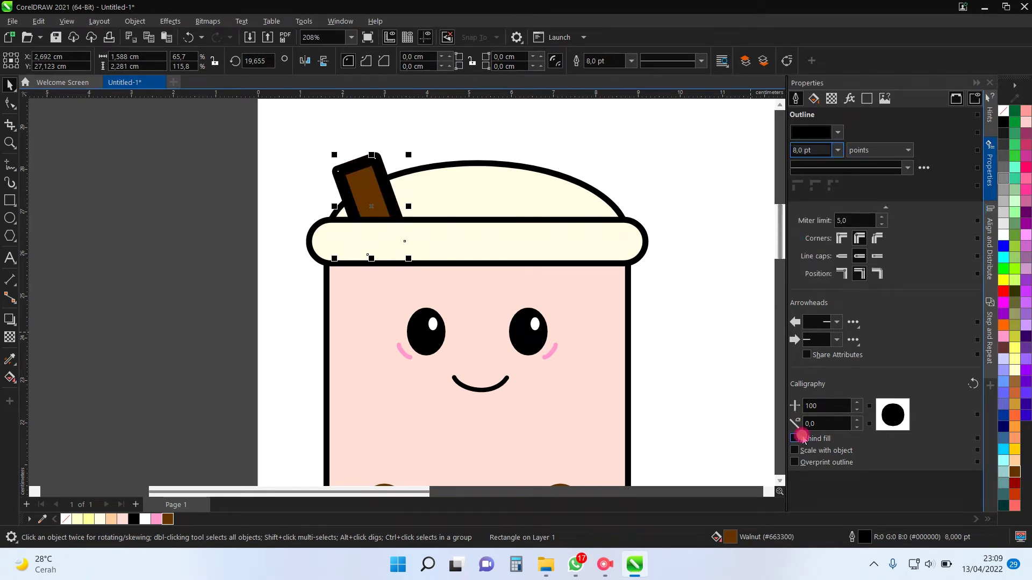
pyautogui.click(680, 275)
pyautogui.scroll(-4, 433, 170)
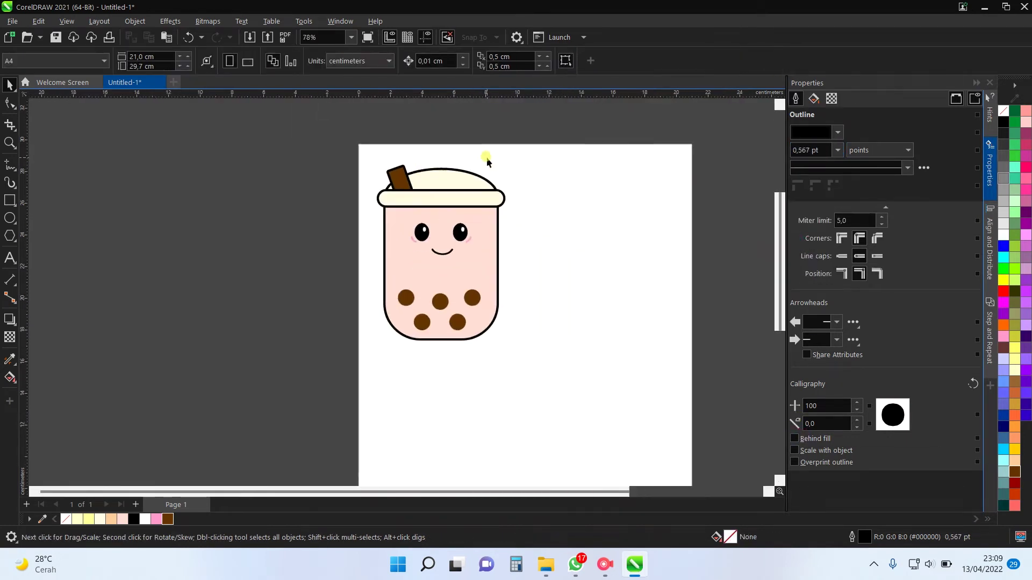
pyautogui.moveTo(516, 195); pyautogui.dragTo(279, 389)
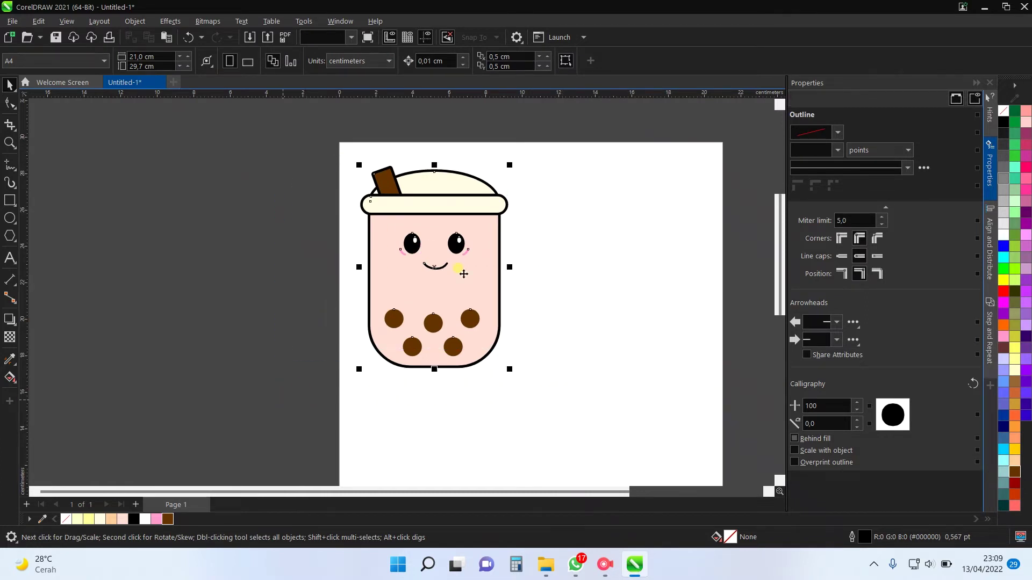
pyautogui.click(590, 251)
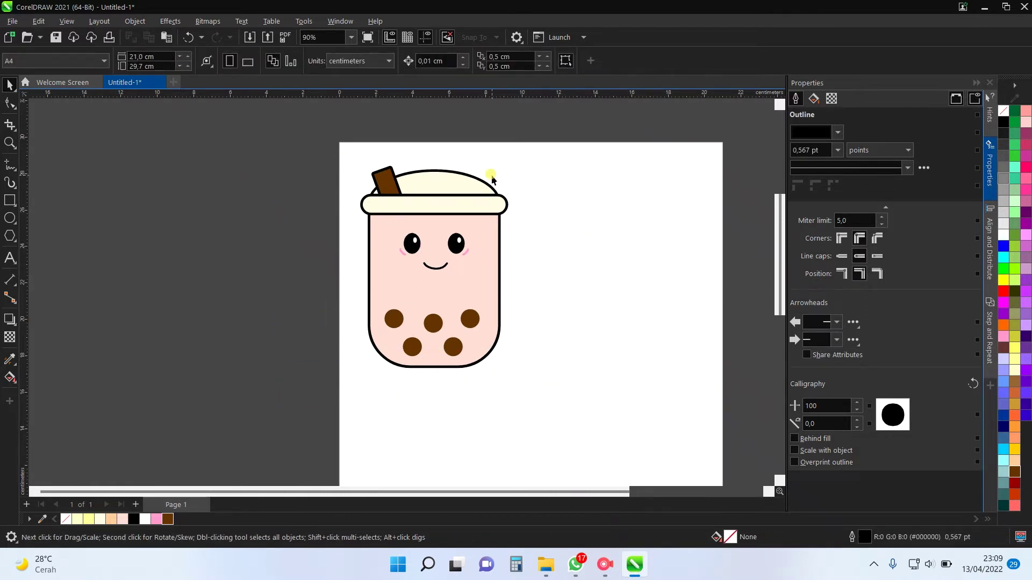
pyautogui.scroll(-2, 445, 151)
pyautogui.scroll(1, 480, 187)
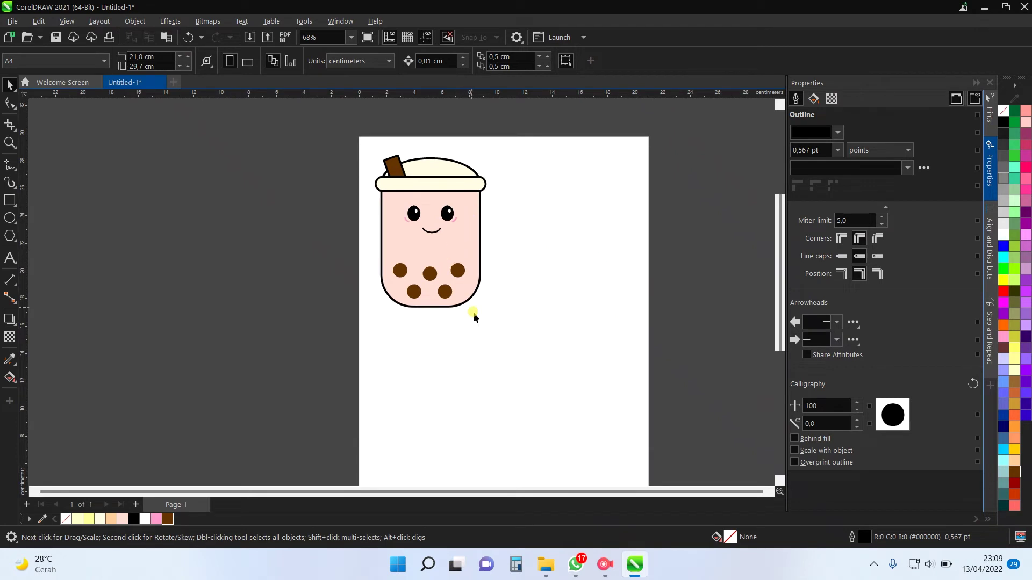
# Group the cup body with its face and pearls, and place a vertically mirrored copy directly beneath it
pyautogui.moveTo(516, 324)
pyautogui.mouseDown()
pyautogui.moveTo(316, 193)
pyautogui.moveTo(316, 172)
pyautogui.moveTo(316, 185)
pyautogui.mouseUp()
pyautogui.hotkey('ctrl', 'g')
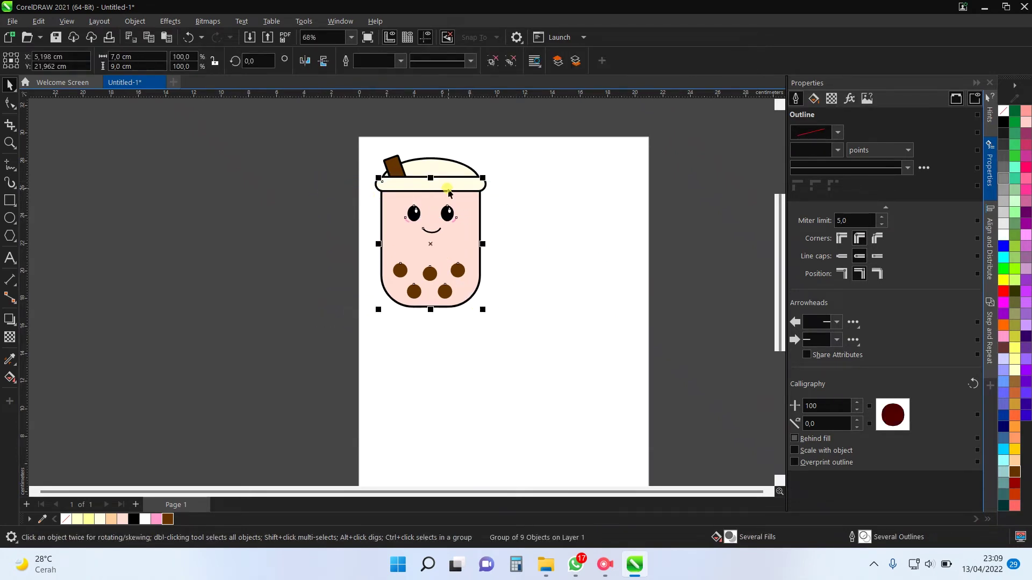
pyautogui.moveTo(431, 180); pyautogui.dragTo(421, 359)
pyautogui.click(527, 263)
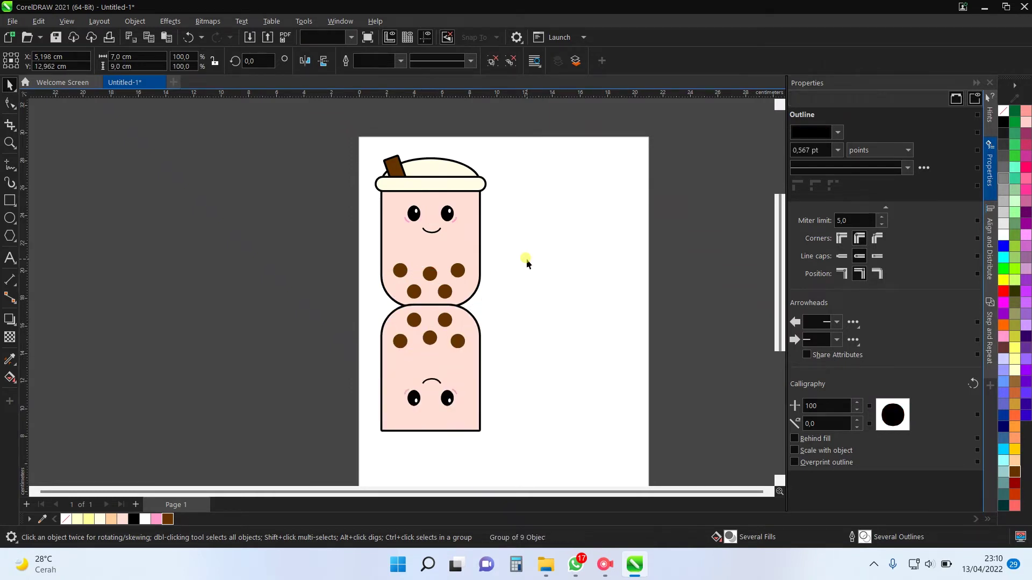
# Move the mirrored body group slightly down, away from the original body's bottom edge
pyautogui.scroll(1, 475, 211)
pyautogui.scroll(-1, 441, 231)
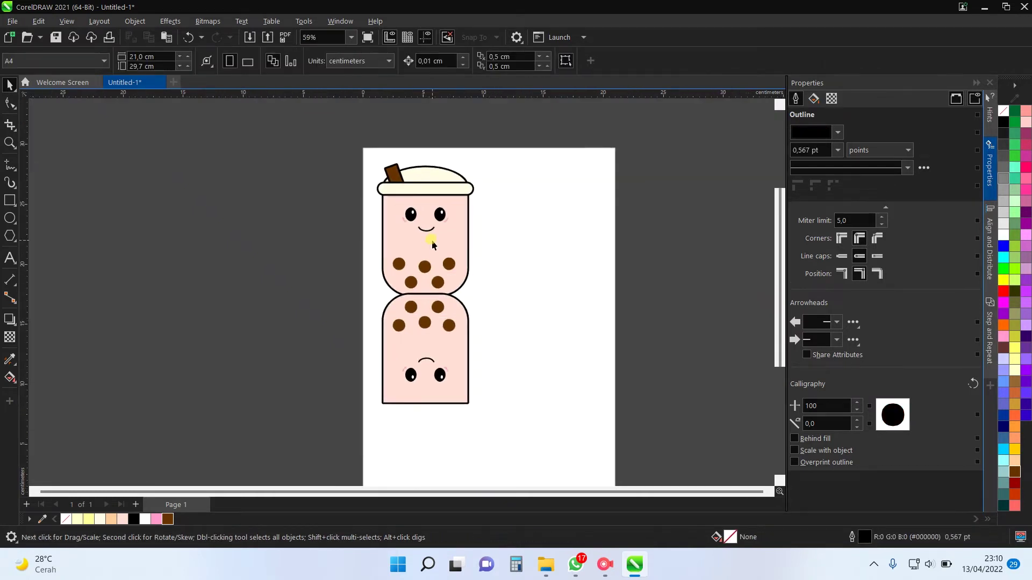
pyautogui.scroll(1, 447, 410)
pyautogui.moveTo(515, 397); pyautogui.dragTo(272, 240)
pyautogui.scroll(2, 361, 281)
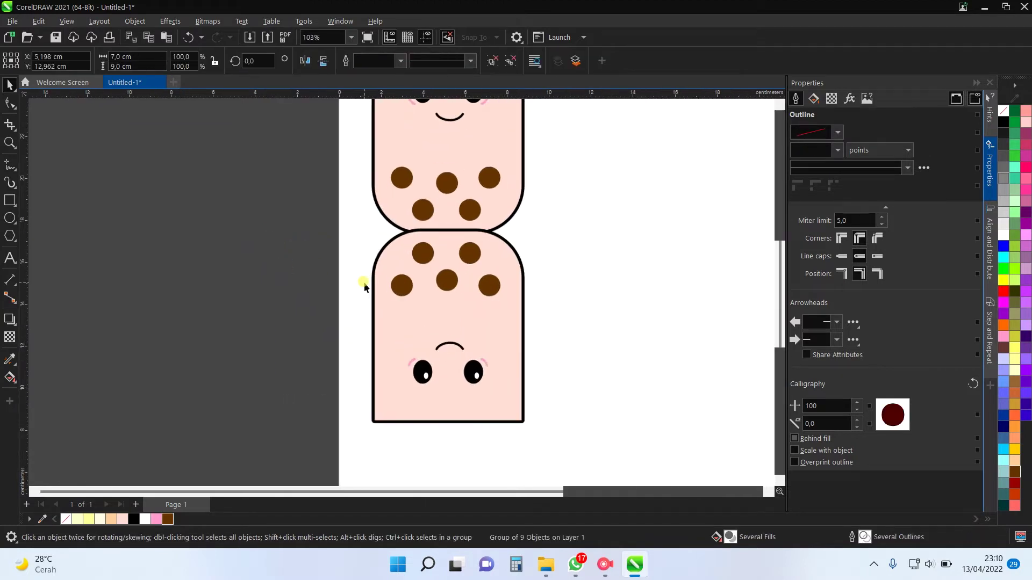
pyautogui.moveTo(364, 284); pyautogui.dragTo(363, 288)
pyautogui.scroll(-3, 362, 287)
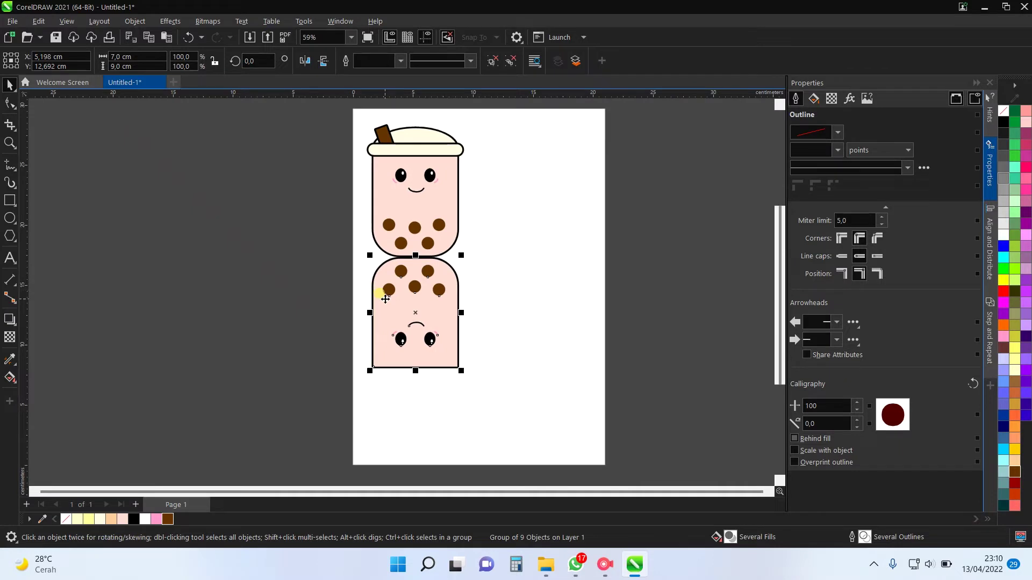
pyautogui.scroll(-1, 387, 293)
pyautogui.click(502, 152)
# Try to place a vertically mirrored copy of the rim, dome and straw above the original lid
pyautogui.scroll(3, 394, 150)
pyautogui.moveTo(392, 197); pyautogui.dragTo(545, 231)
pyautogui.scroll(1, 462, 184)
pyautogui.moveTo(413, 204); pyautogui.dragTo(415, 164)
pyautogui.scroll(2, 411, 148)
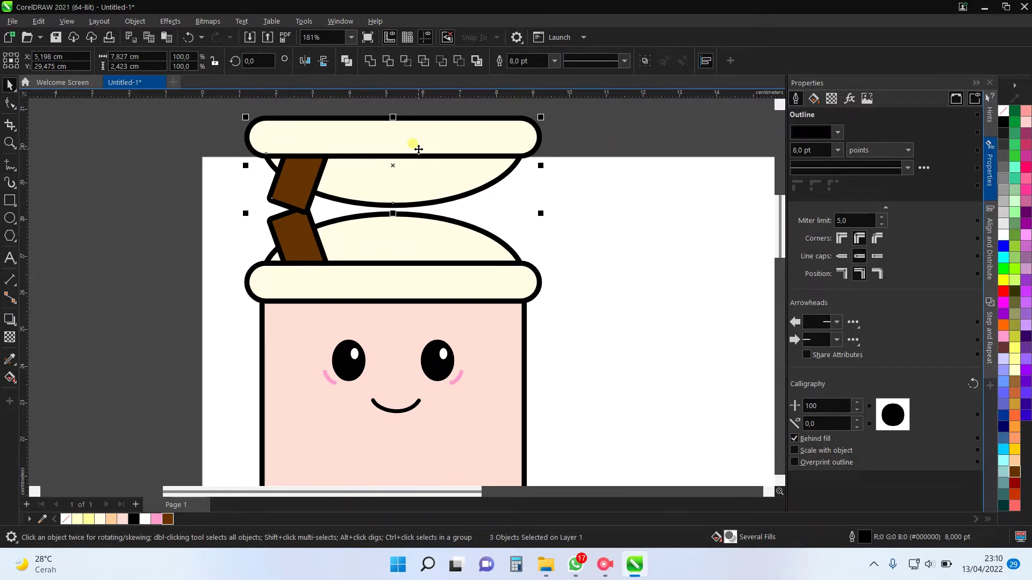
pyautogui.hotkey('ctrl', 'z')
# Lower the straw so its top sits about level with the top of the lid's dome
pyautogui.click(313, 227)
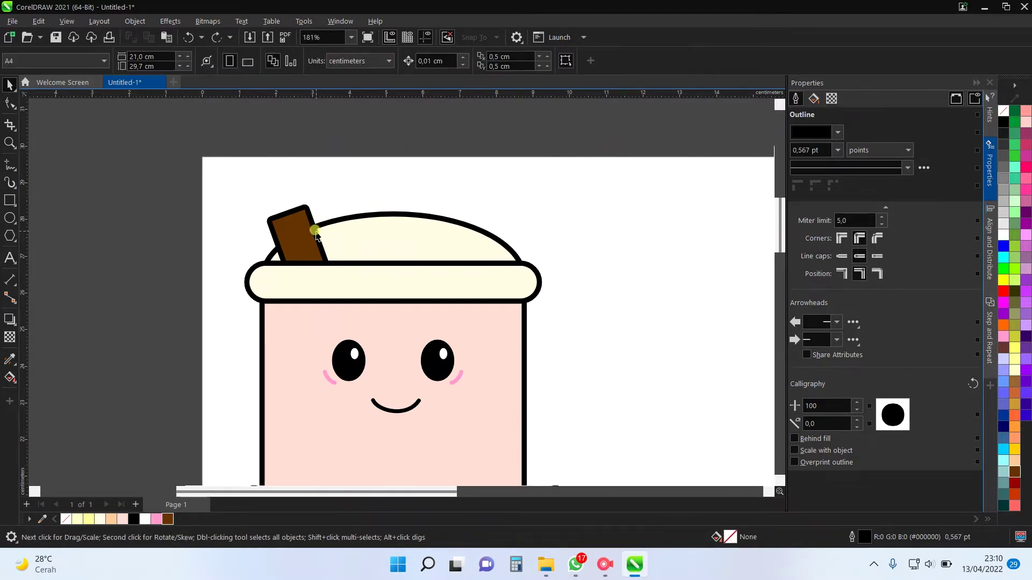
pyautogui.scroll(1, 314, 228)
pyautogui.click(312, 225)
pyautogui.moveTo(299, 216)
pyautogui.mouseDown()
pyautogui.moveTo(303, 252)
pyautogui.moveTo(300, 228)
pyautogui.mouseUp()
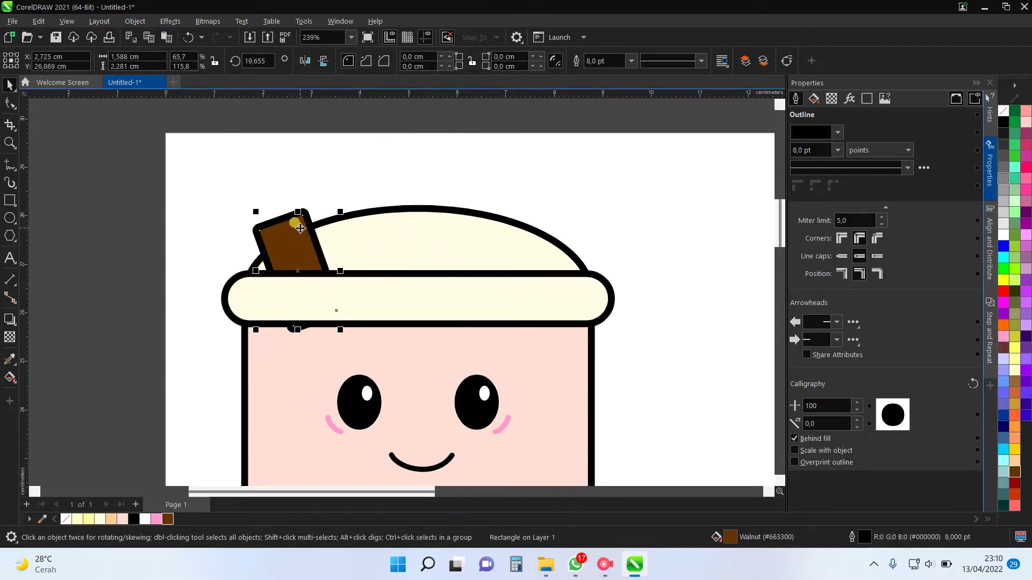
# Align the straw's top edge with the top of the lid's dome
pyautogui.keyDown('shift'); pyautogui.click(425, 214); pyautogui.keyUp('shift')
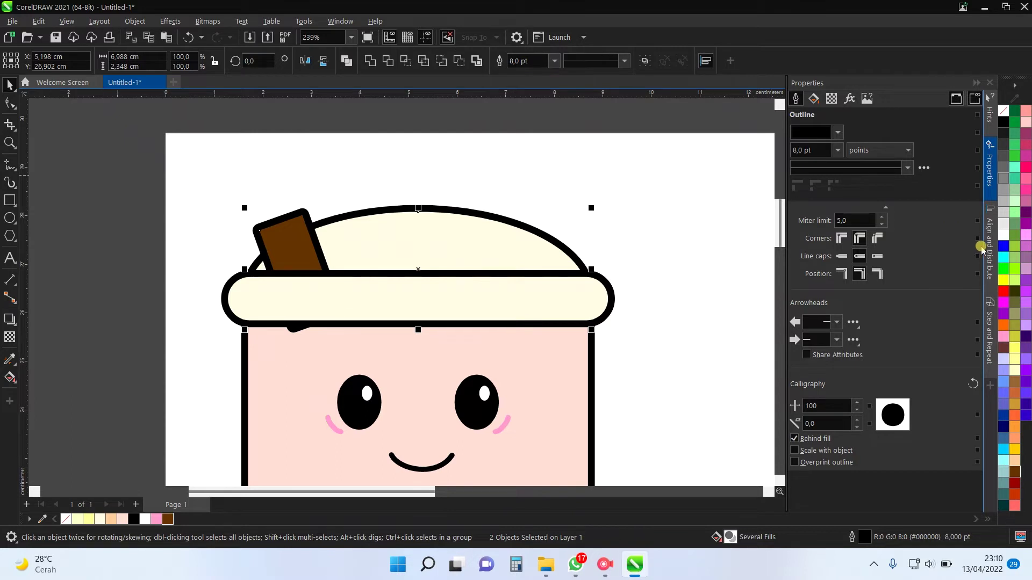
pyautogui.click(981, 249)
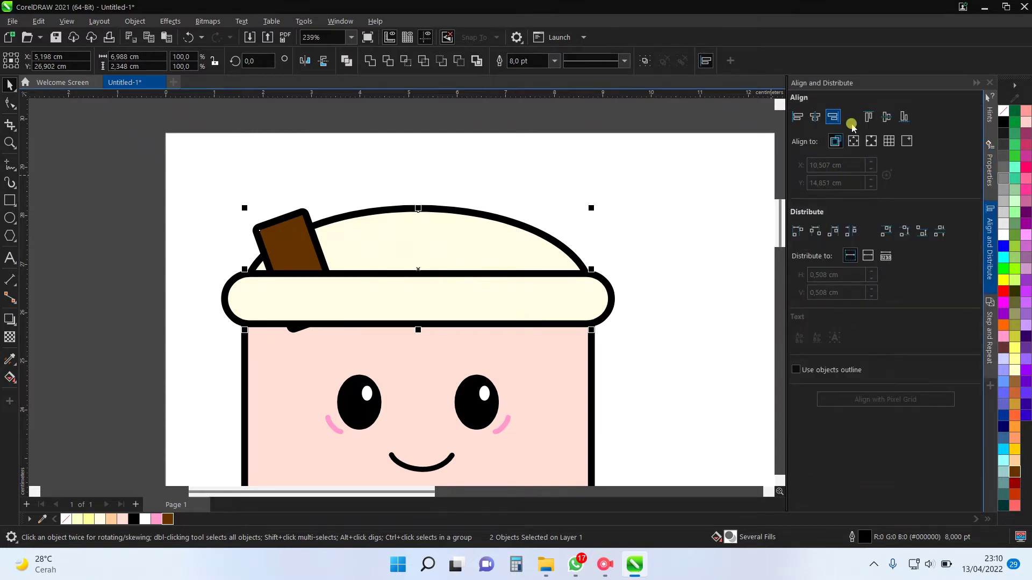
pyautogui.click(869, 117)
pyautogui.click(724, 150)
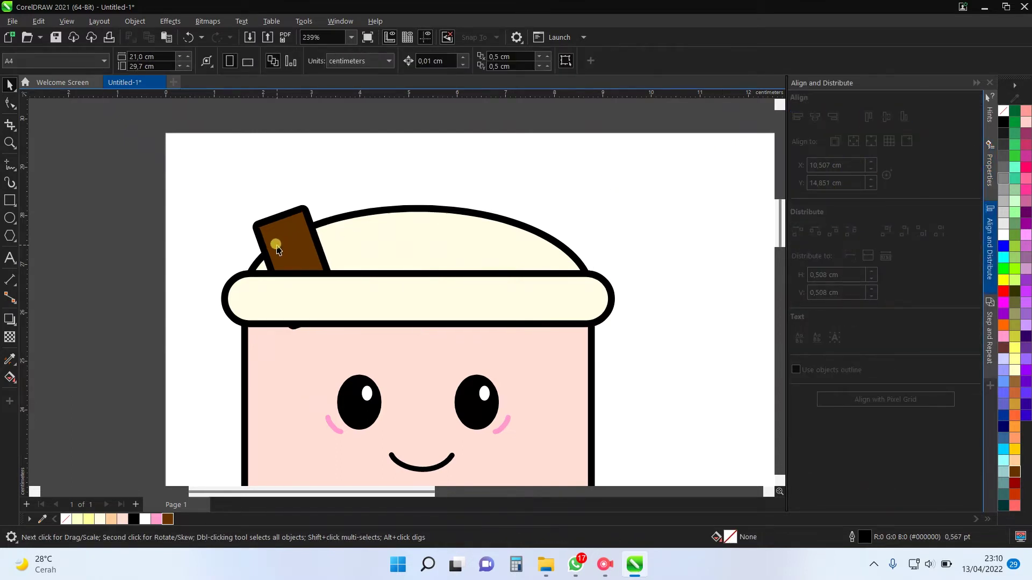
# Shorten the straw slightly at its lower end so it stays hidden behind the lid's rim
pyautogui.click(350, 298)
pyautogui.keyDown('alt'); pyautogui.click(296, 326); pyautogui.keyUp('alt')
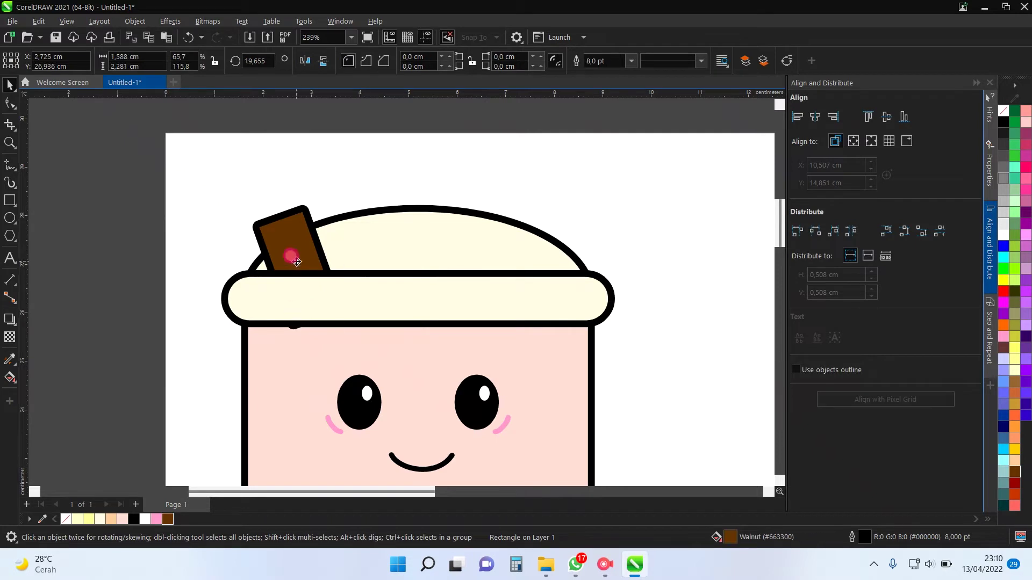
pyautogui.click(300, 240)
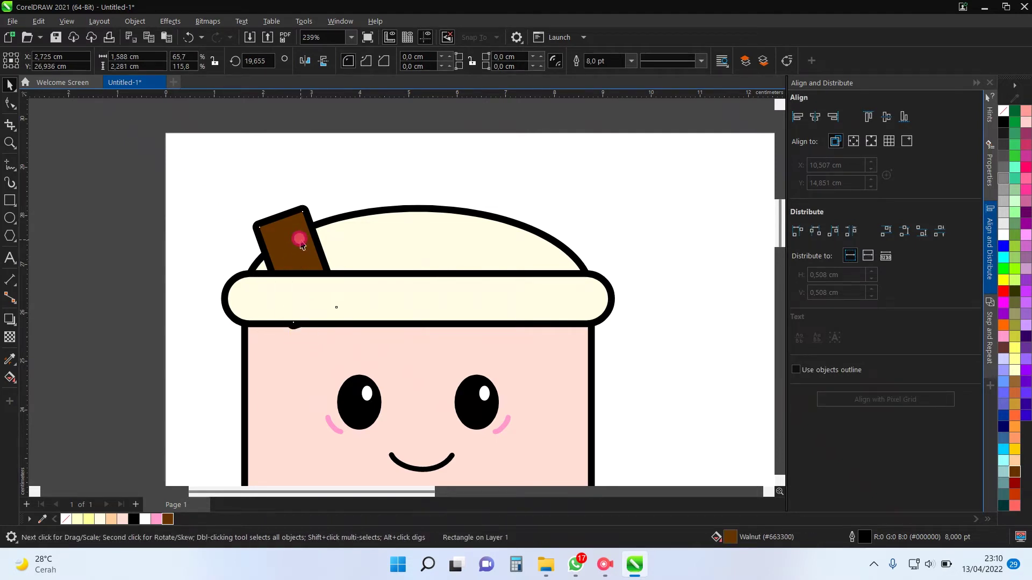
pyautogui.moveTo(297, 326); pyautogui.dragTo(296, 322)
# Place a vertically mirrored copy of the lid's rim, dome and straw directly above the original lid
pyautogui.scroll(-2, 368, 288)
pyautogui.scroll(-2, 467, 196)
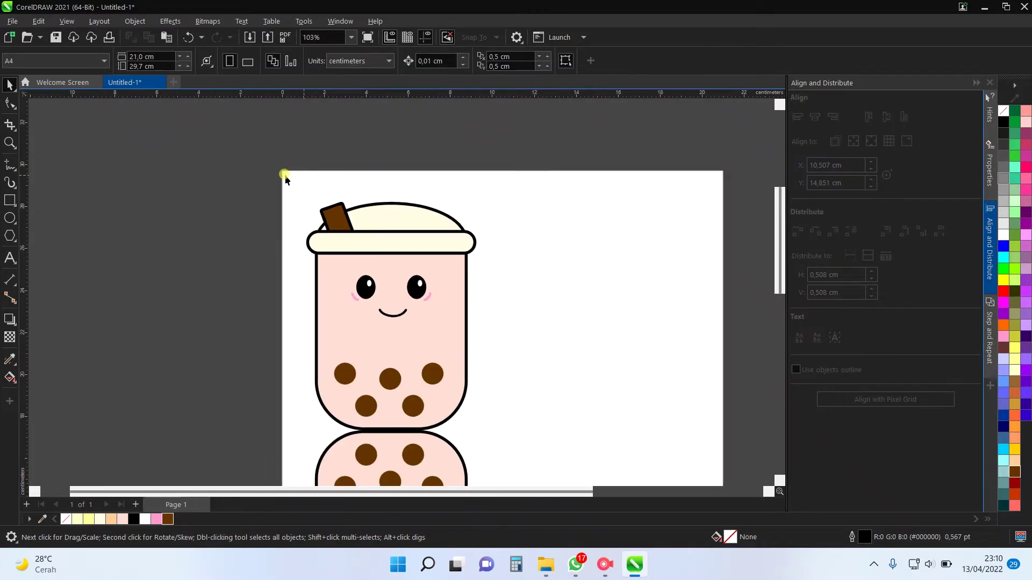
pyautogui.moveTo(253, 171); pyautogui.dragTo(541, 263)
pyautogui.moveTo(410, 286); pyautogui.dragTo(413, 209)
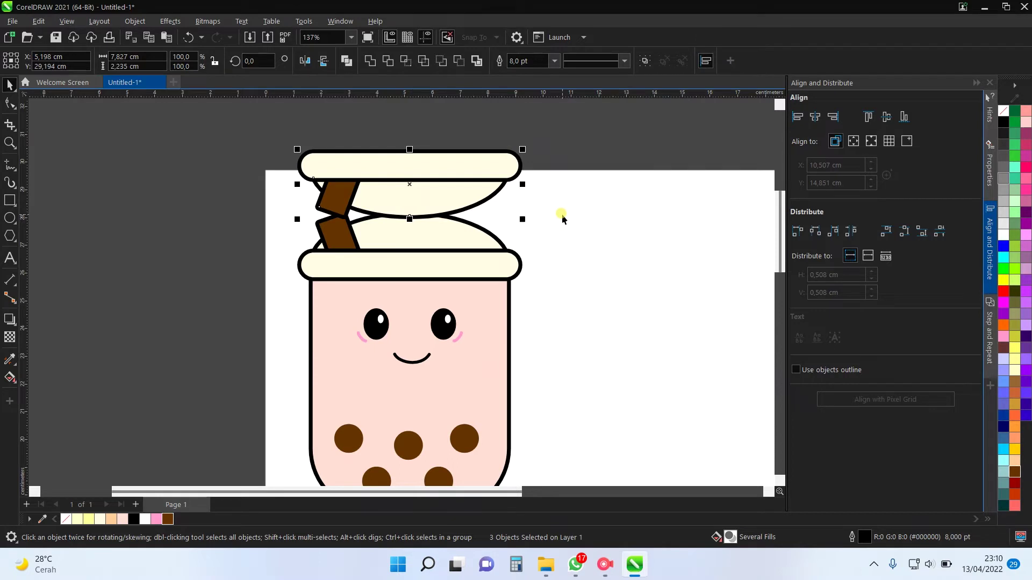
# Nudge the mirrored lid copy slightly upward until the two domes meet along their outlines
pyautogui.scroll(3, 419, 181)
pyautogui.press('Up')
pyautogui.press('Up')
pyautogui.press('Up')
pyautogui.press('Up')
pyautogui.press('Up')
pyautogui.press('Up')
pyautogui.press('Up')
pyautogui.press('Up')
pyautogui.press('Up')
pyautogui.press('Up')
pyautogui.press('Up')
pyautogui.press('Up')
pyautogui.press('Up')
pyautogui.press('Up')
pyautogui.press('Up')
pyautogui.press('Up')
pyautogui.press('Up')
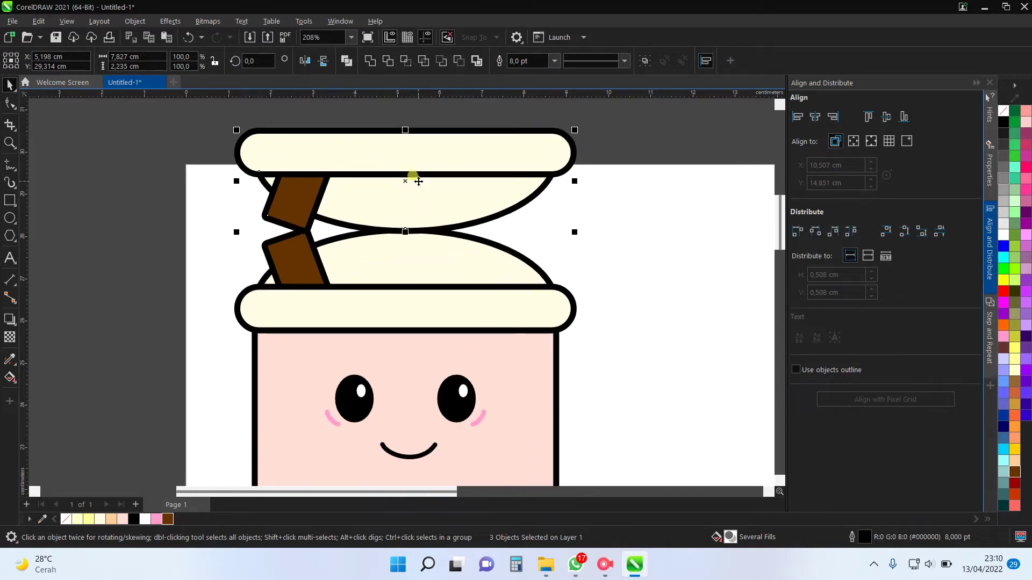
pyautogui.press('Up')
pyautogui.press('Up')
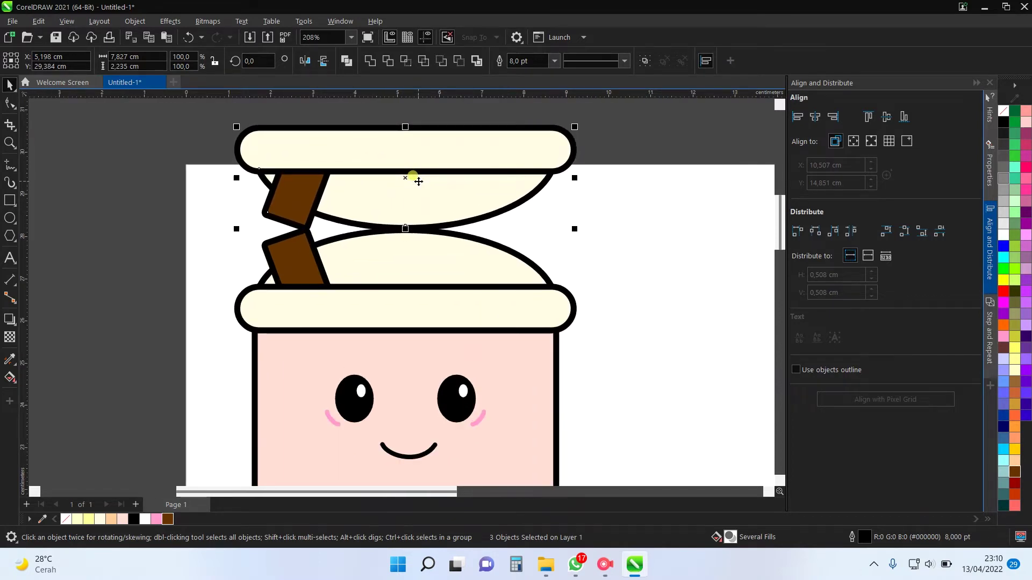
# Select the complete cup design with its mirrored parts and move it down and to the right on the page
pyautogui.scroll(-10, 419, 181)
pyautogui.moveTo(321, 134)
pyautogui.mouseDown()
pyautogui.moveTo(511, 378)
pyautogui.moveTo(508, 414)
pyautogui.mouseUp()
pyautogui.scroll(2, 464, 317)
pyautogui.moveTo(434, 242); pyautogui.dragTo(464, 284)
pyautogui.click(568, 280)
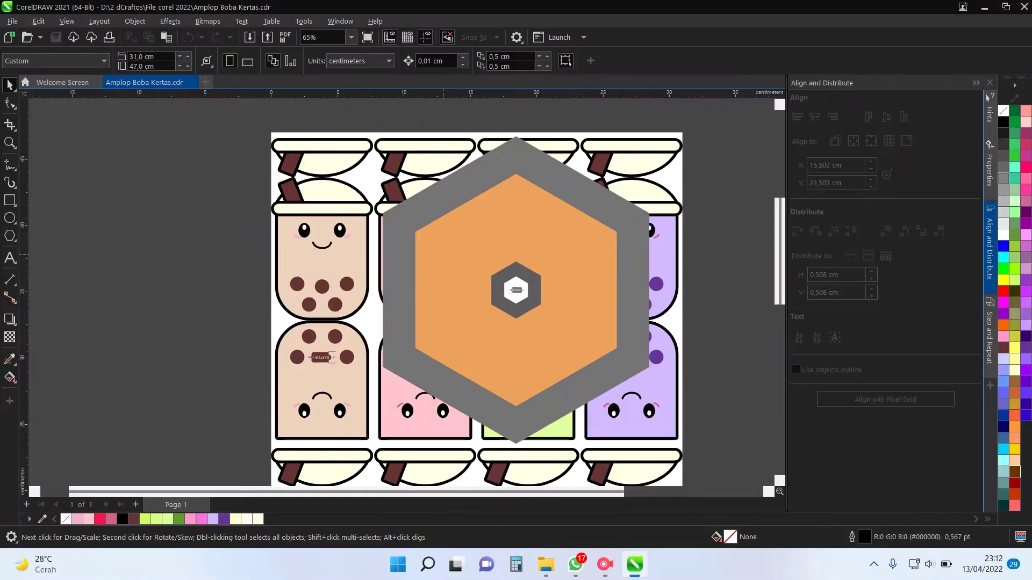
# Examine how the mirrored cup templates in different colours are arranged on the page of Amplop Boba Kertas.cdr
pyautogui.scroll(-2, 428, 258)
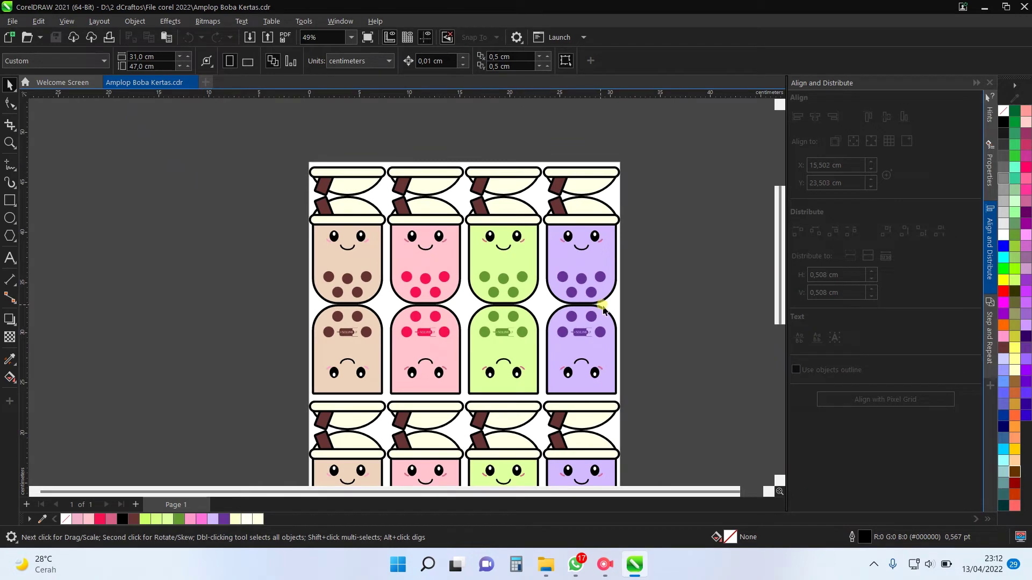
pyautogui.scroll(-3, 461, 191)
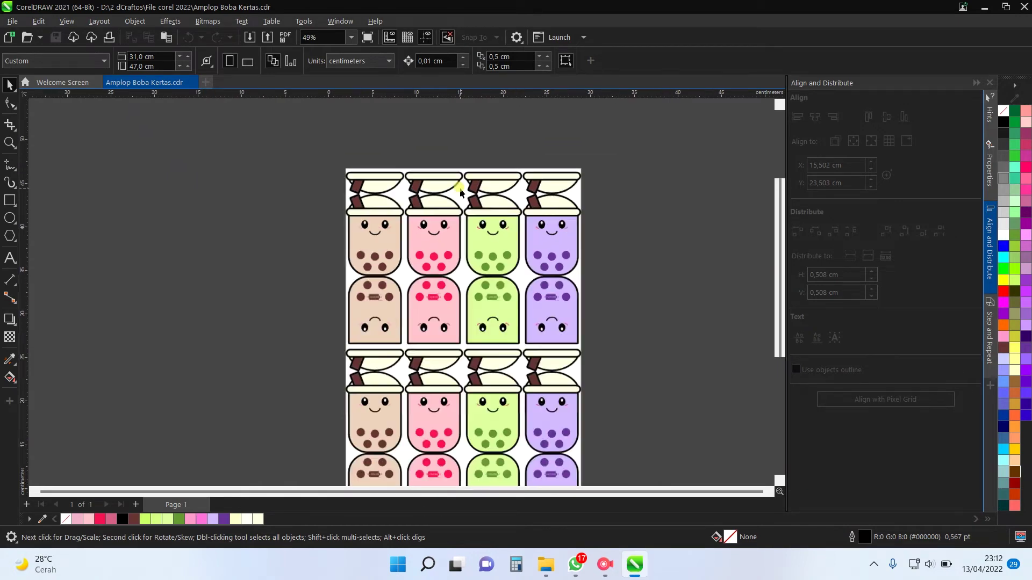
pyautogui.moveTo(383, 158); pyautogui.dragTo(561, 440)
pyautogui.click(295, 193)
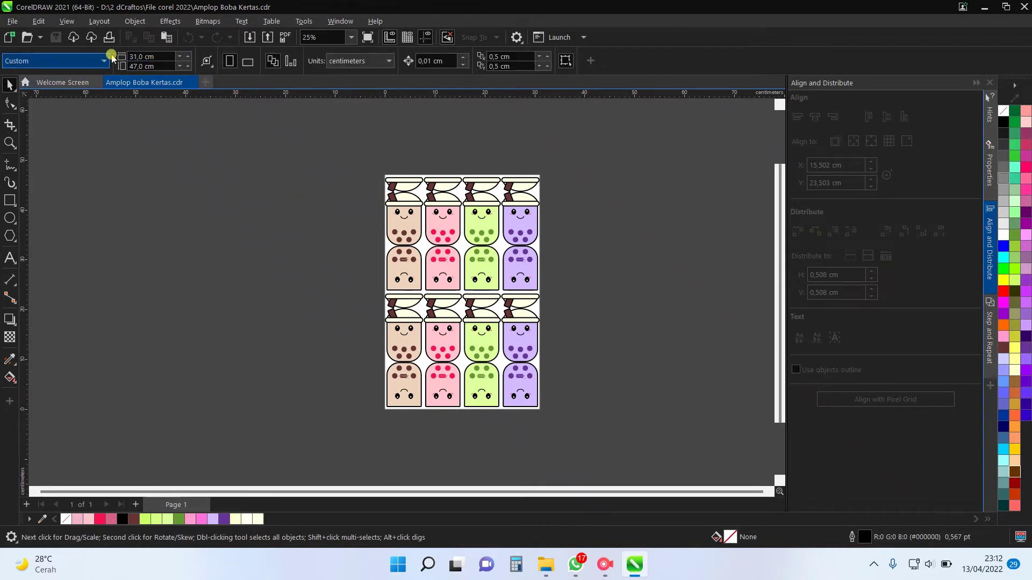
pyautogui.scroll(1, 472, 279)
pyautogui.scroll(1, 471, 161)
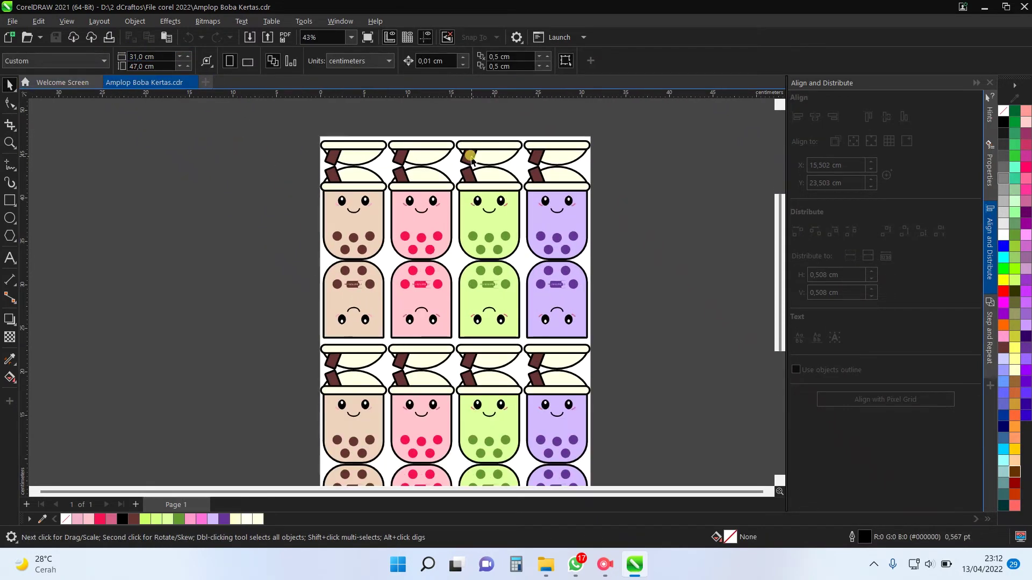